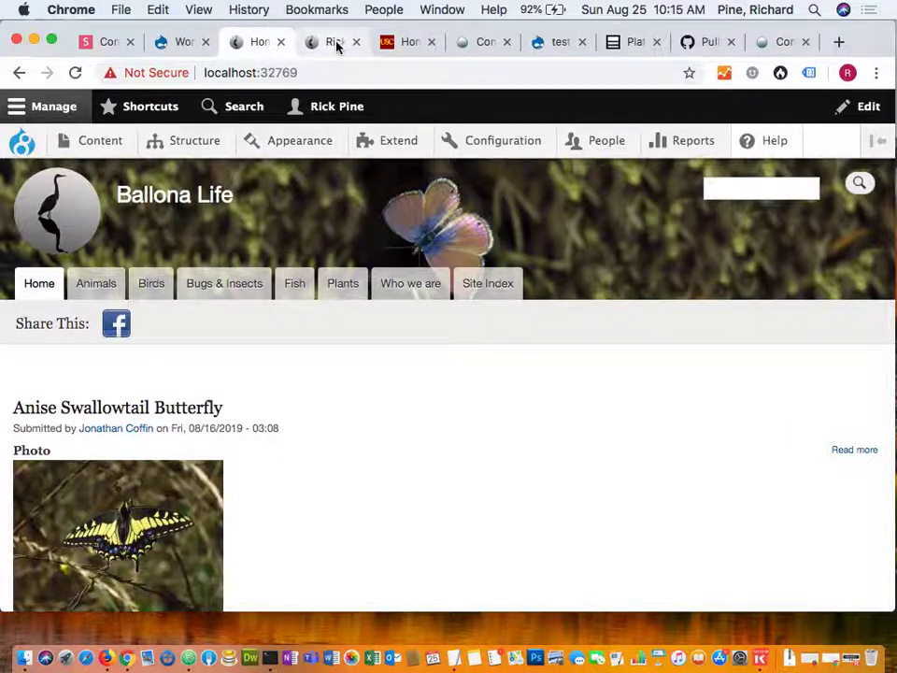
Compare the live ballonalife.com home page with the local site, then reveal Structure > Block layout > Types.
left_click(335, 42)
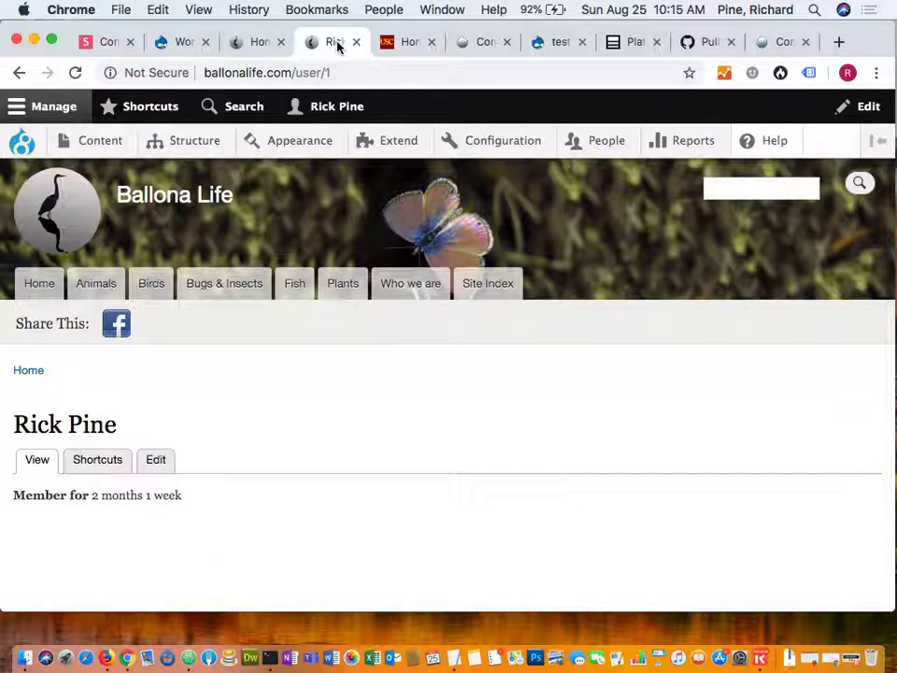
left_click(75, 226)
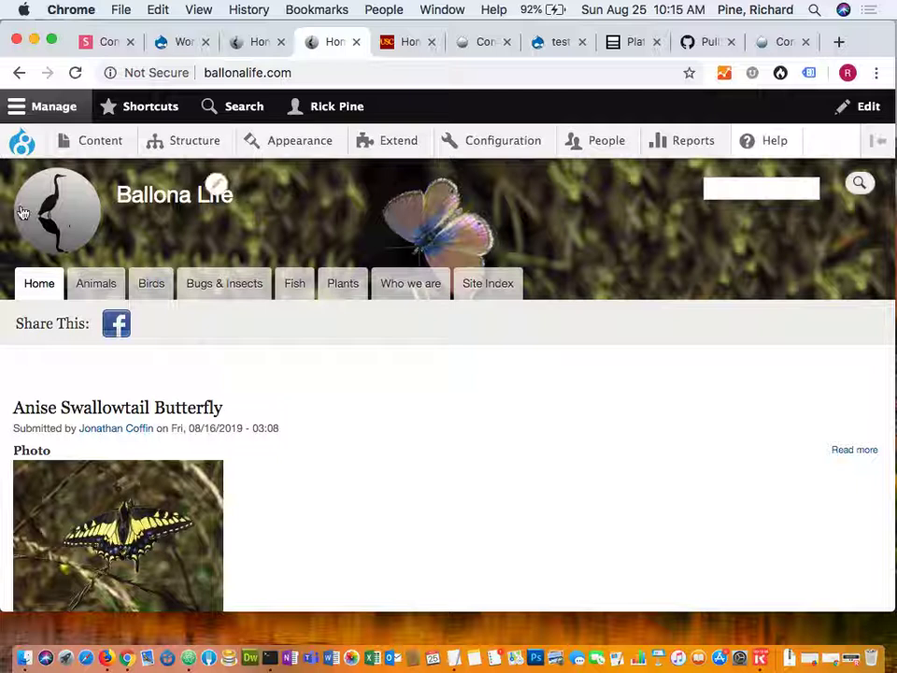
left_click(257, 41)
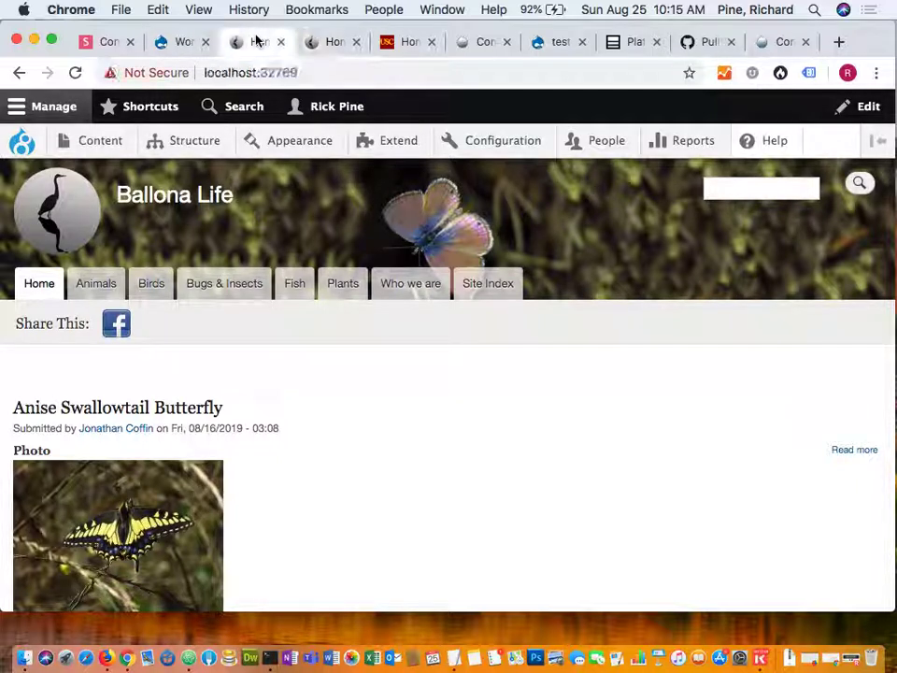
mouse_move(184, 136)
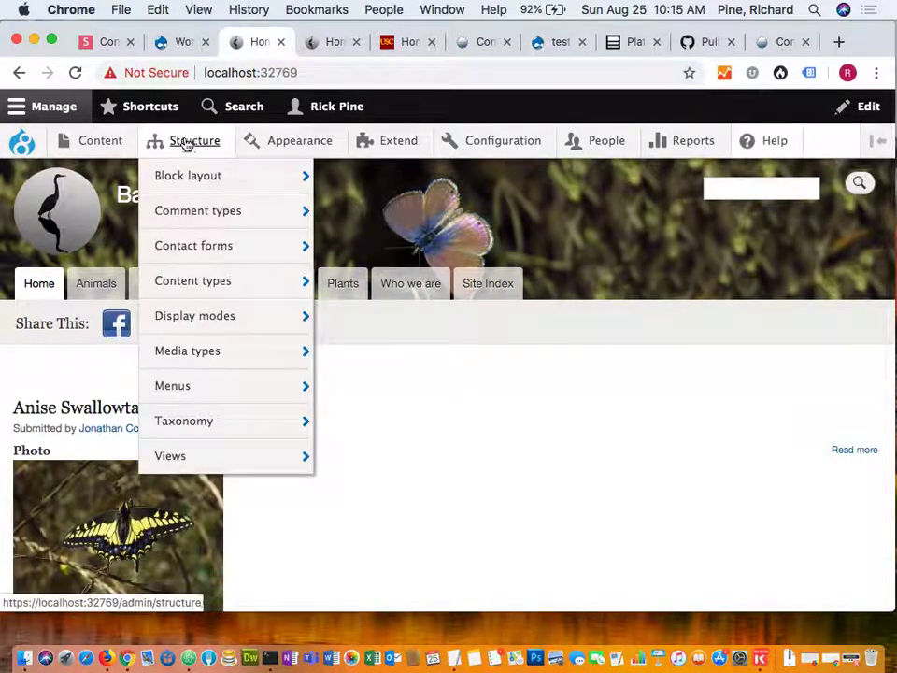
mouse_move(171, 175)
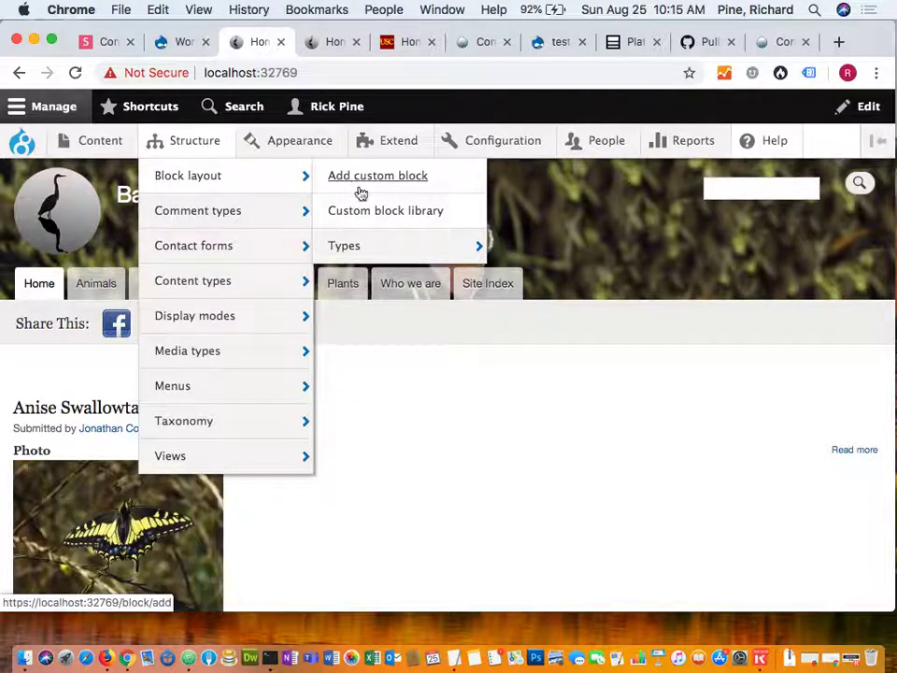
mouse_move(355, 251)
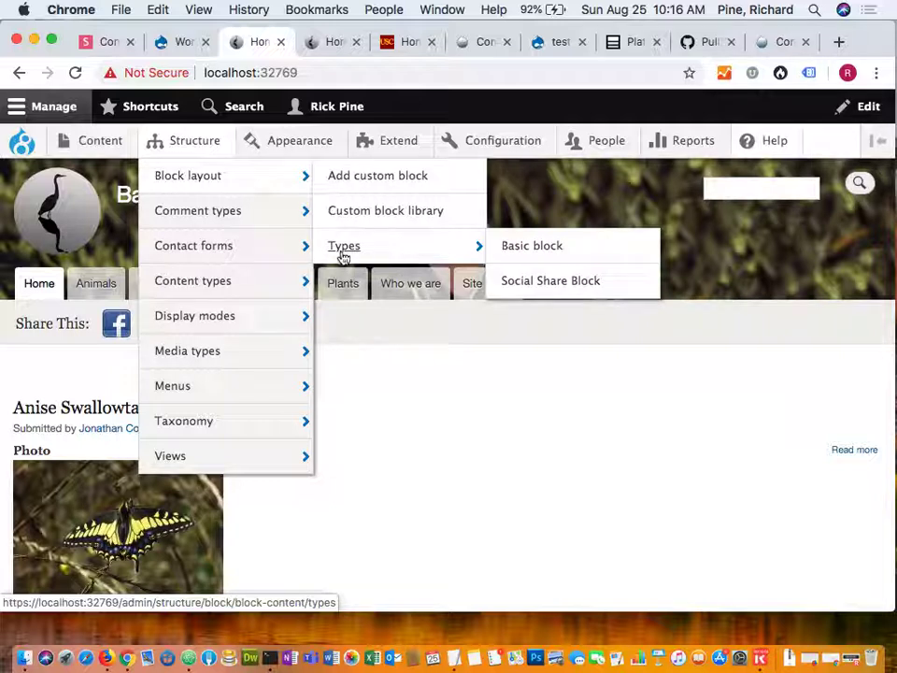
Open the Block types list (Basic block, Social Share Block) in the Custom block library.
left_click(342, 250)
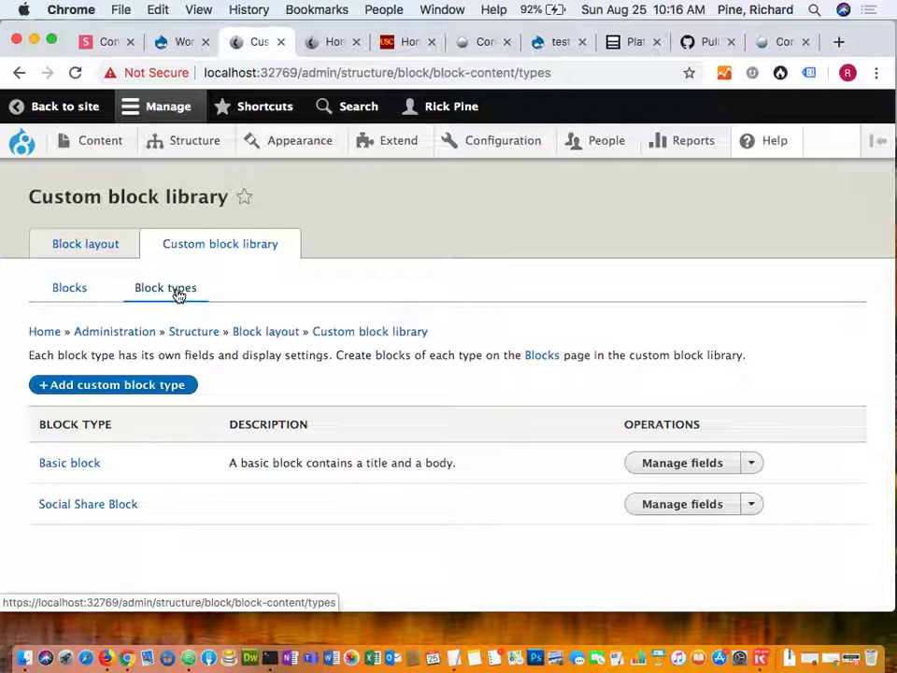
Add and save a custom block type labelled 'Test Block Type' (machine name test_block_type).
left_click(161, 386)
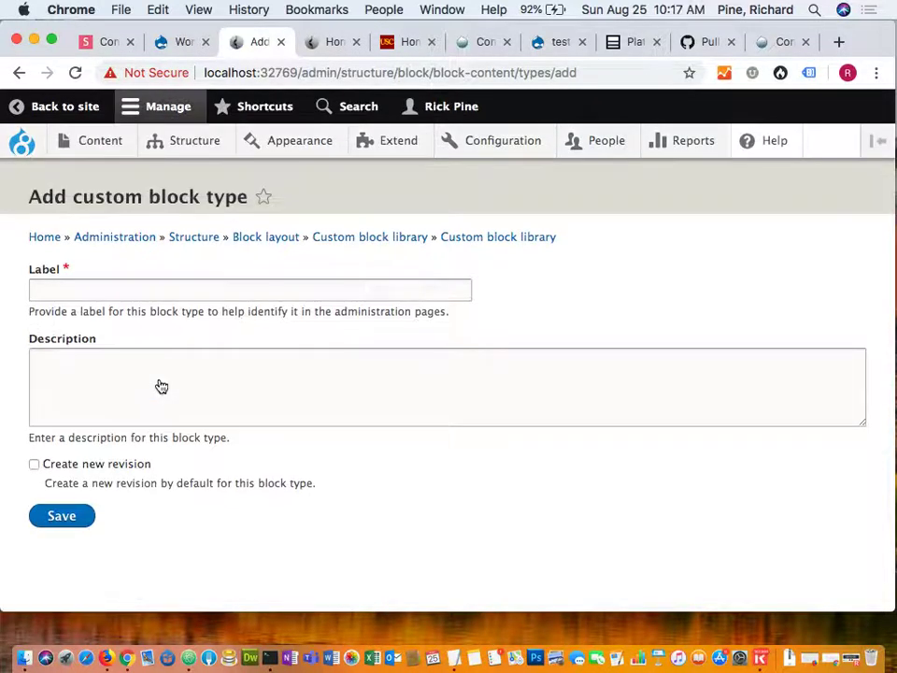
left_click(154, 289)
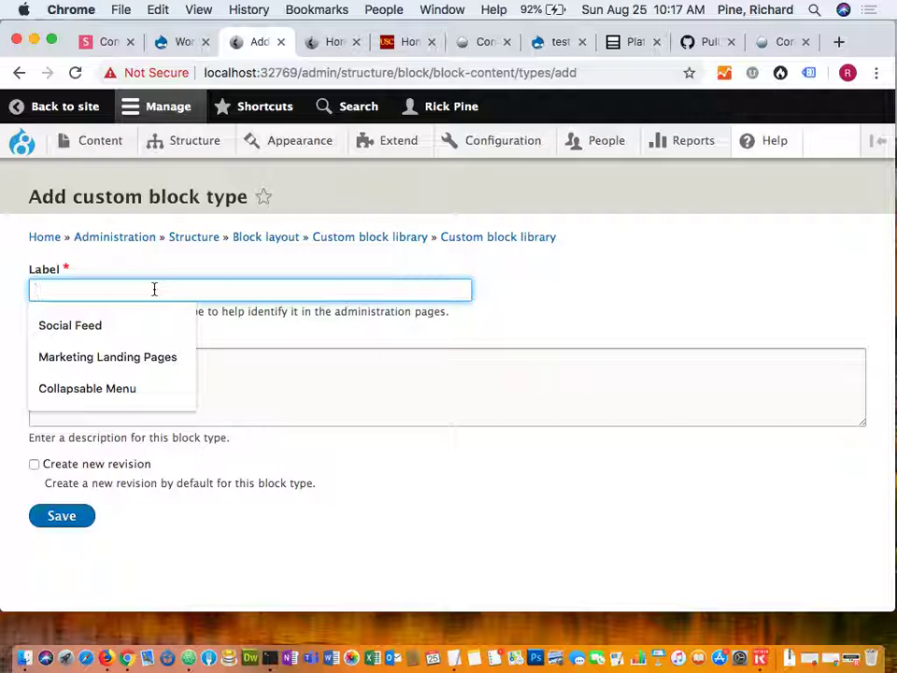
type("Test")
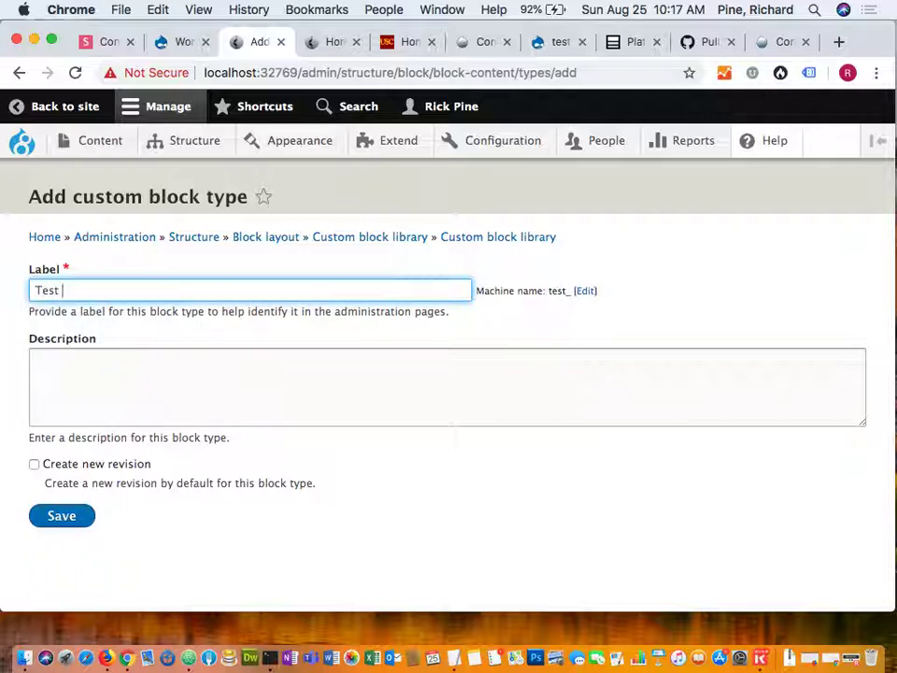
type(" Block ")
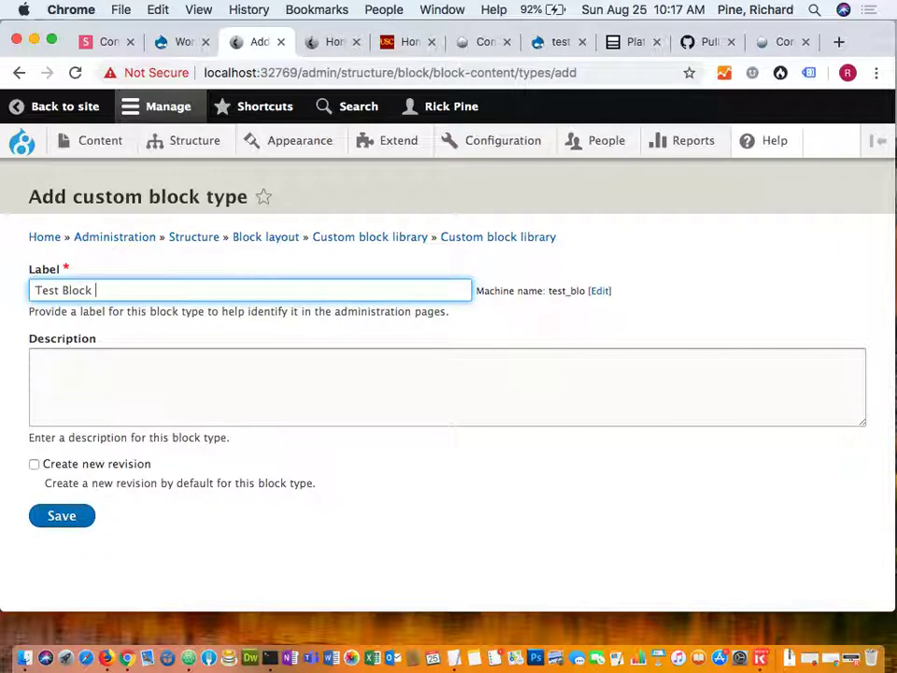
type("Type")
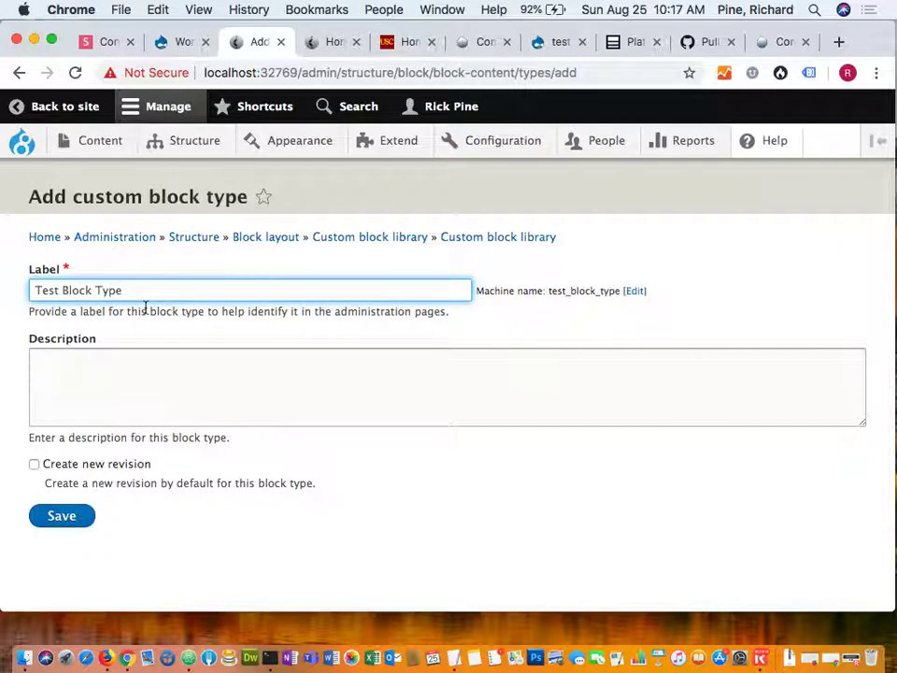
left_click(72, 515)
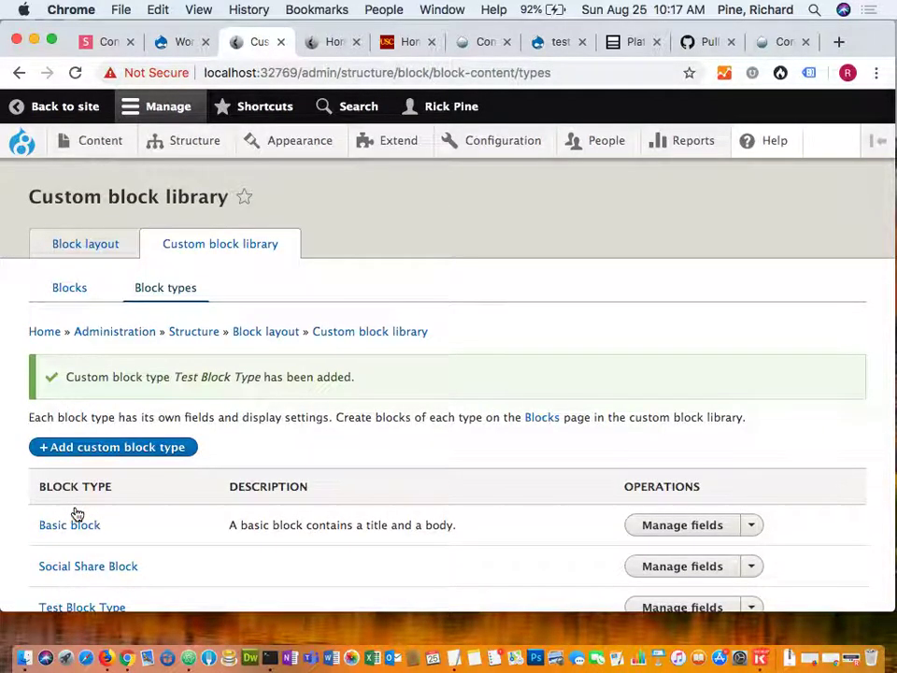
Go to Configuration > Development > Configuration synchronization, which shows no changes to import.
scroll(77, 513, "down", 1)
scroll(77, 513, "down", 2)
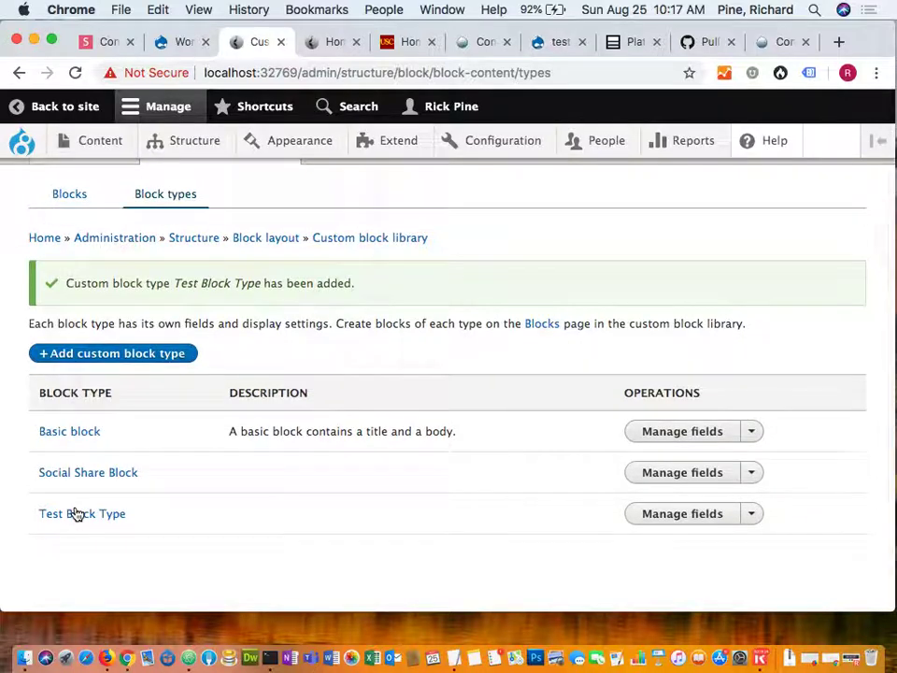
scroll(77, 513, "up", 1)
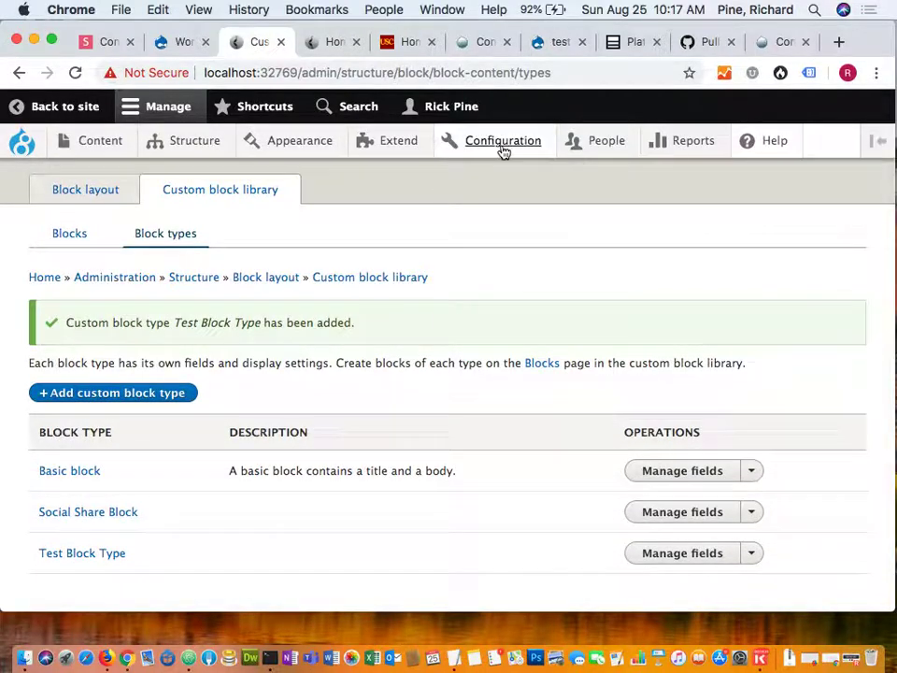
mouse_move(506, 152)
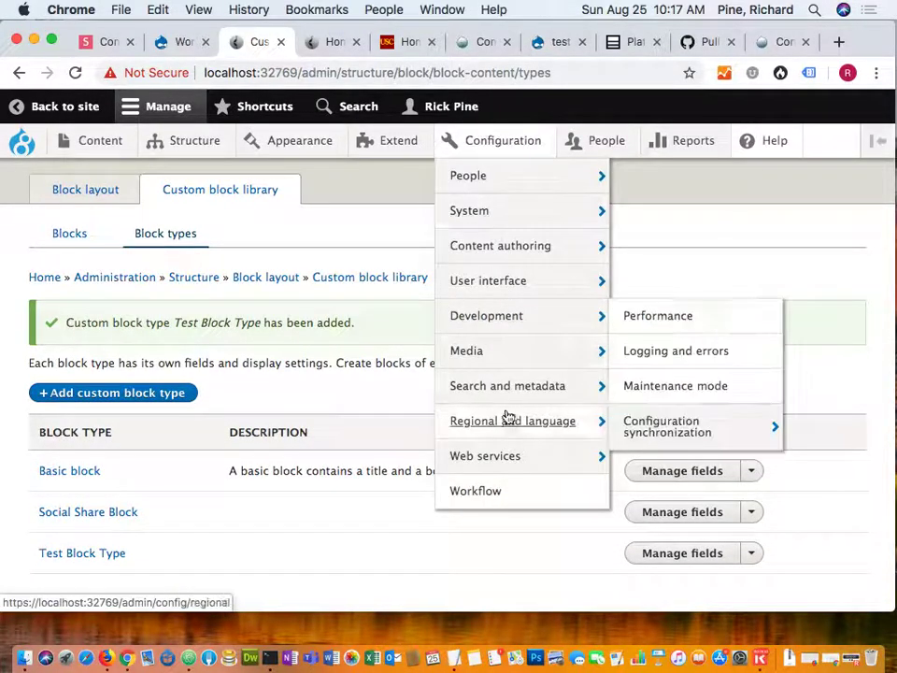
mouse_move(533, 324)
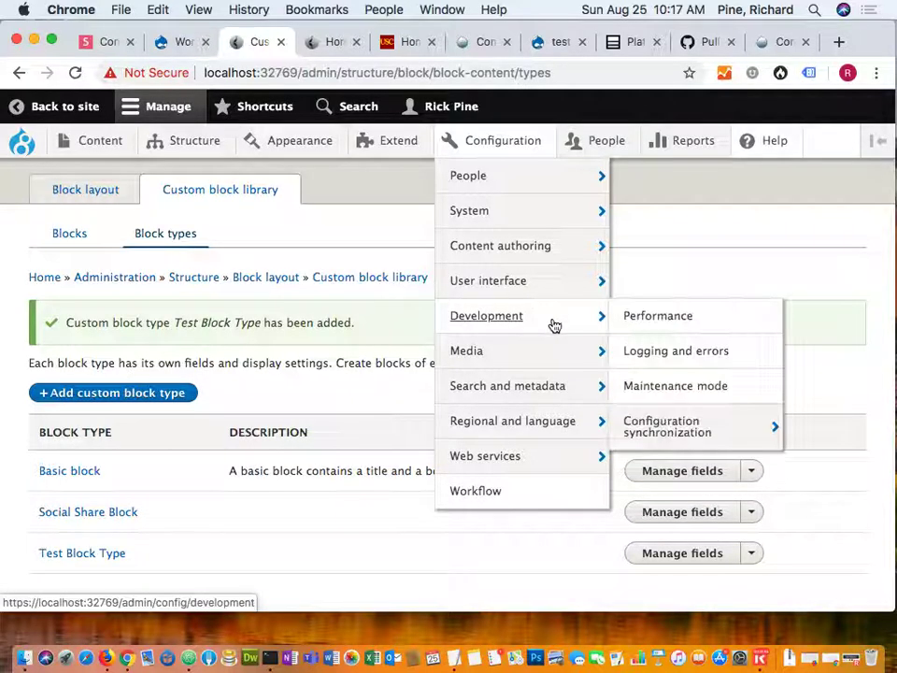
left_click(683, 426)
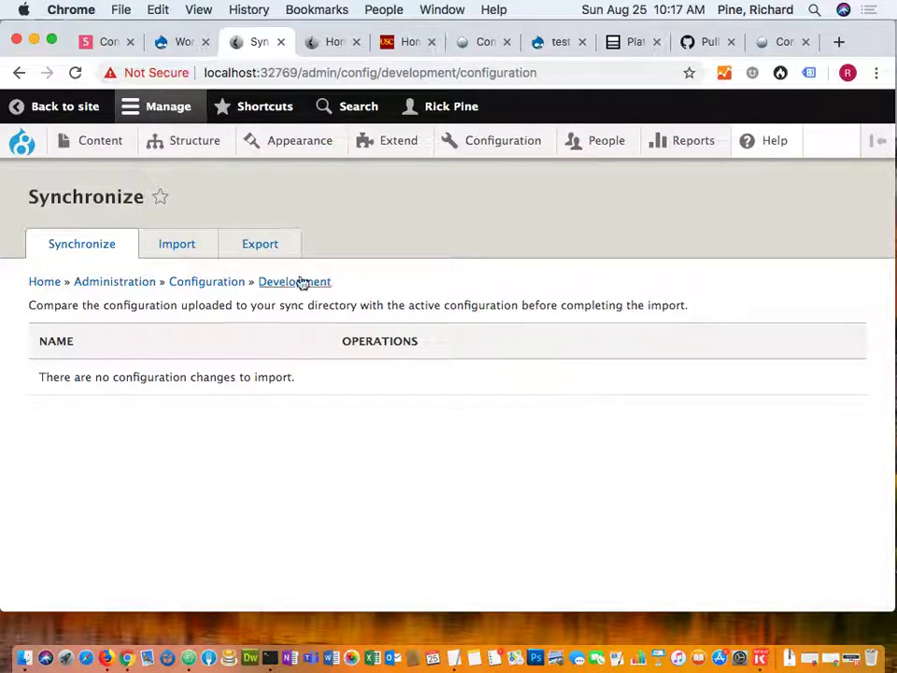
Step the Slides.com deck to the 'UI only workflow example' slide, then bring up live ballonalife.com.
left_click(104, 42)
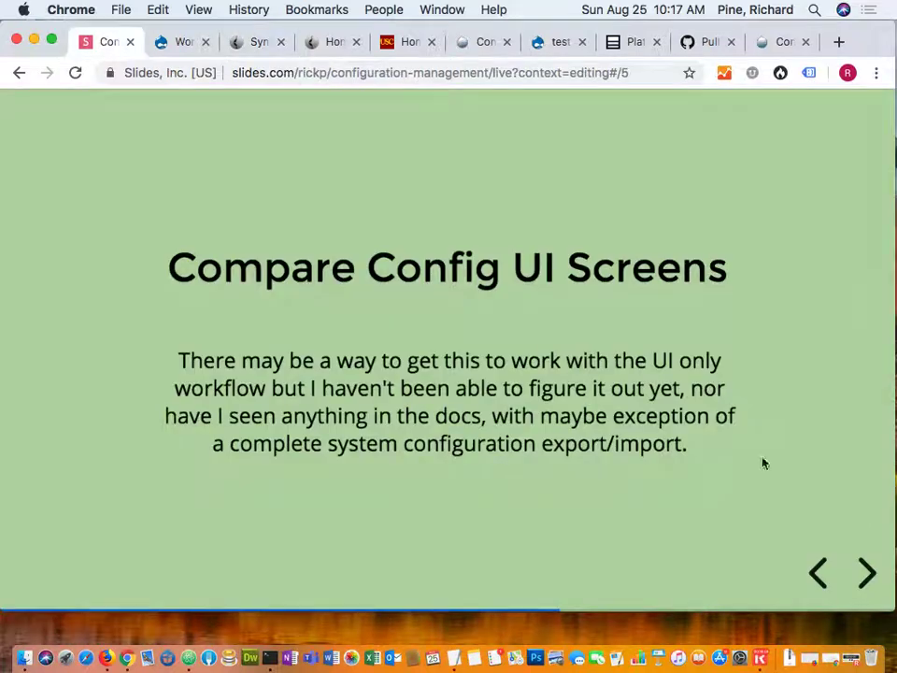
left_click(867, 574)
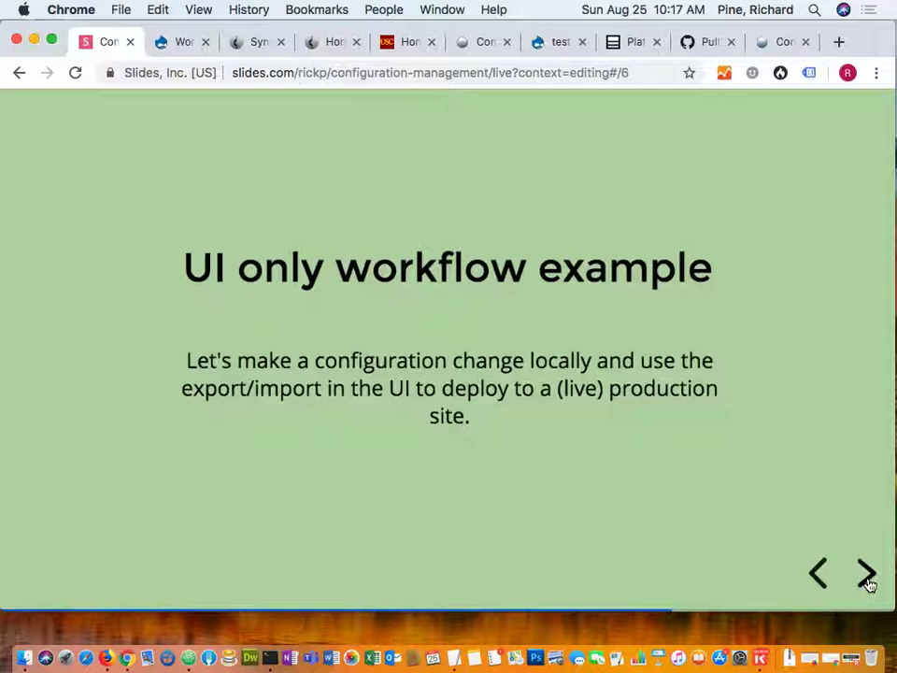
left_click(867, 580)
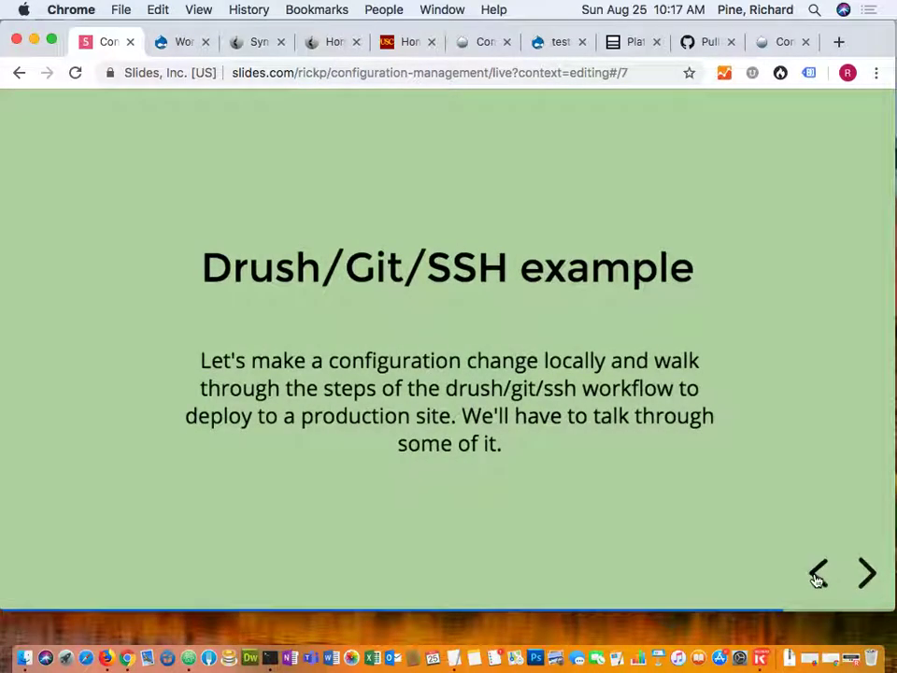
left_click(819, 576)
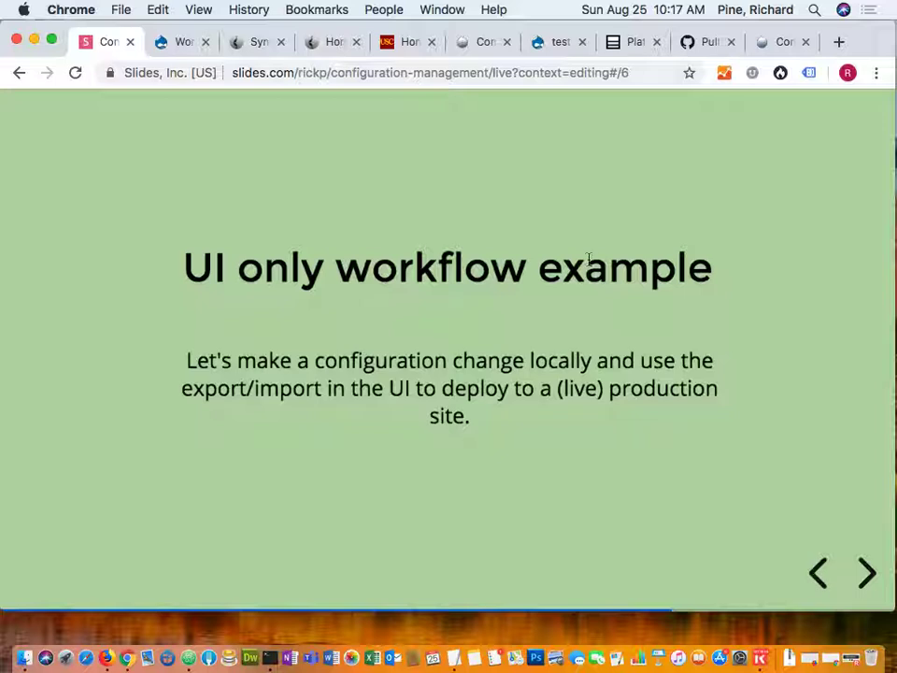
left_click(330, 47)
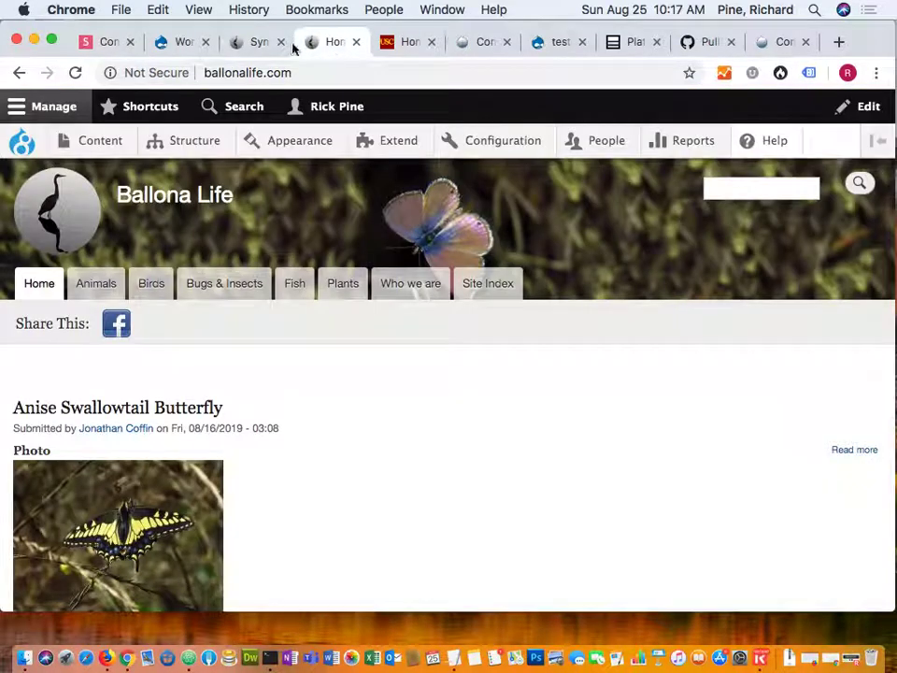
View the local Synchronize page with no changes, then switch to the USC Marshall sandbox site.
left_click(256, 41)
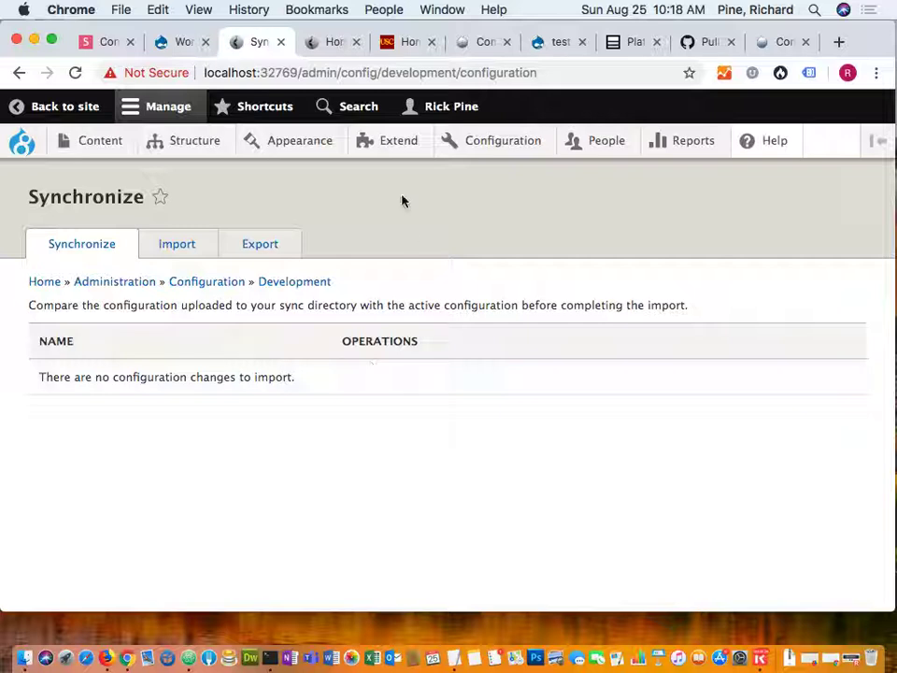
left_click(407, 50)
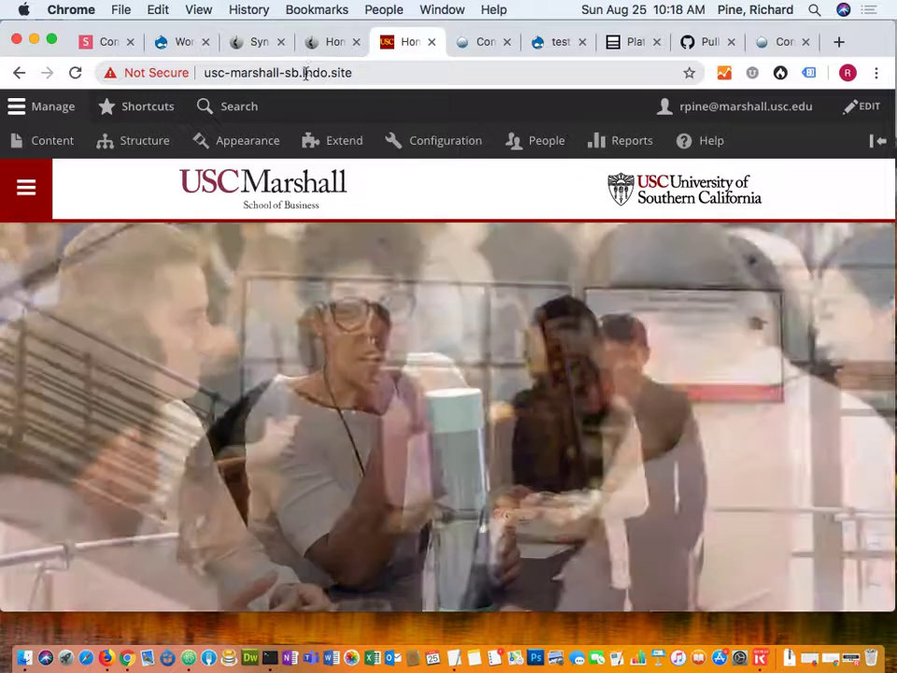
Highlight the sandbox's lndo.site address, then reach its Configuration synchronization page showing no changes.
double_click(307, 72)
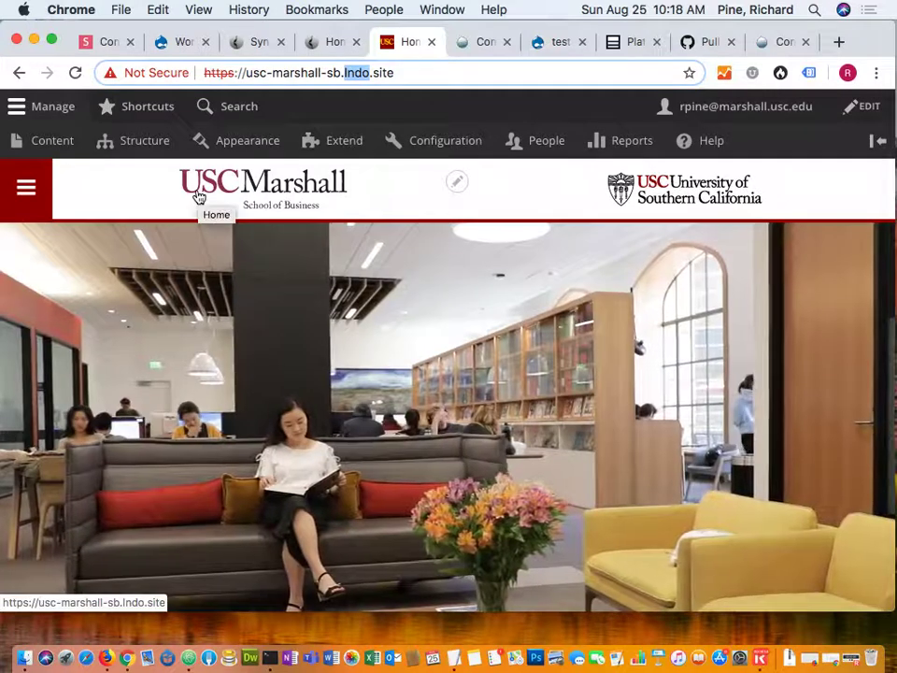
mouse_move(146, 144)
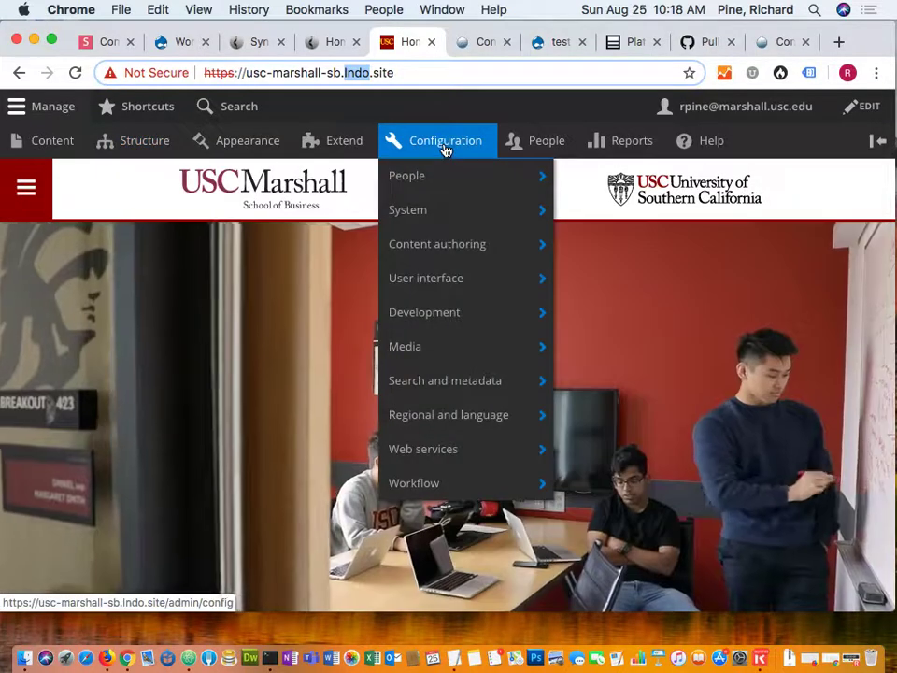
left_click(446, 150)
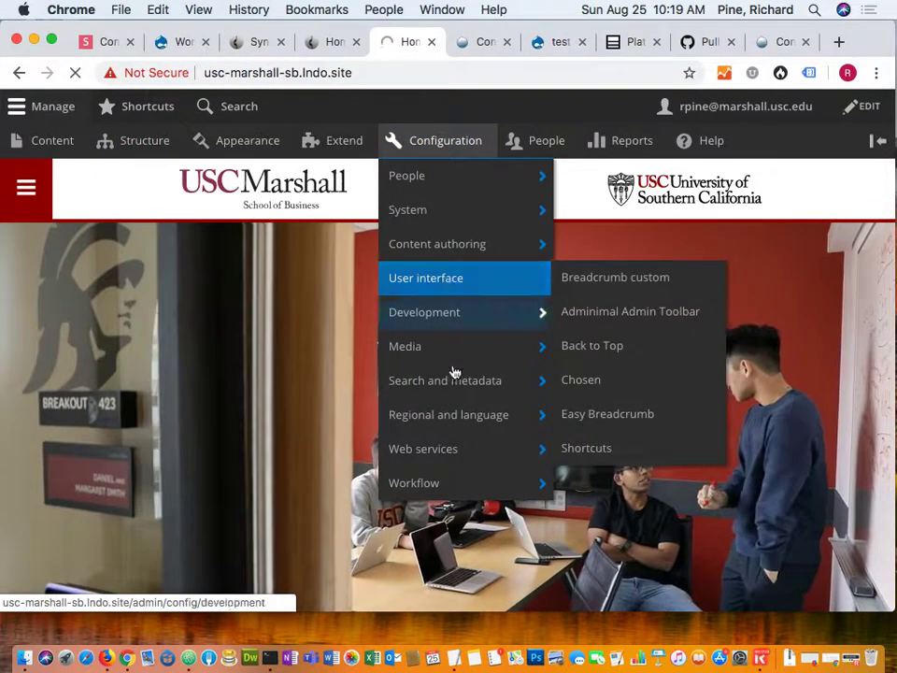
mouse_move(456, 416)
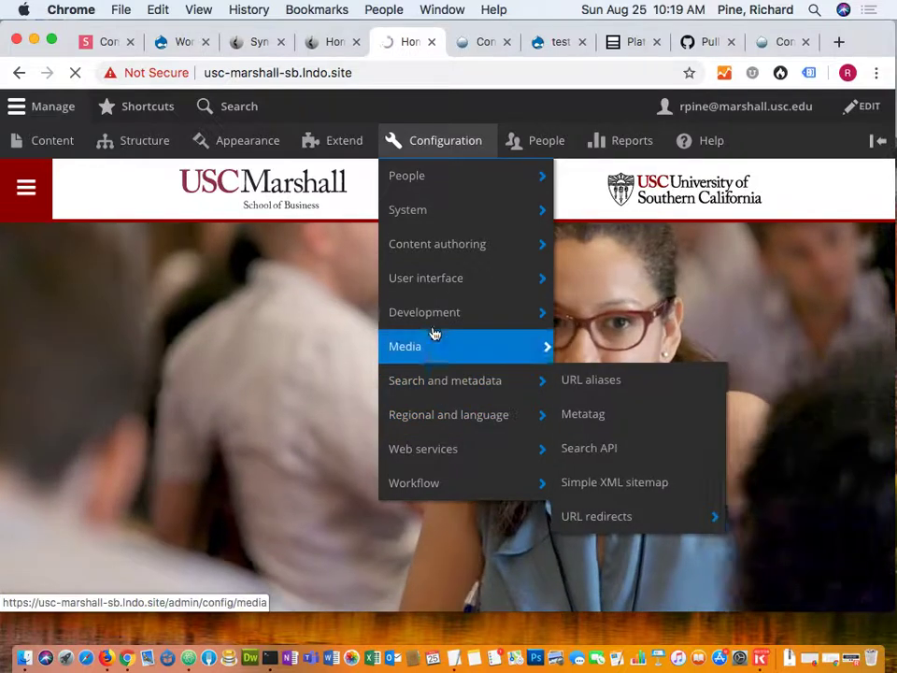
mouse_move(464, 317)
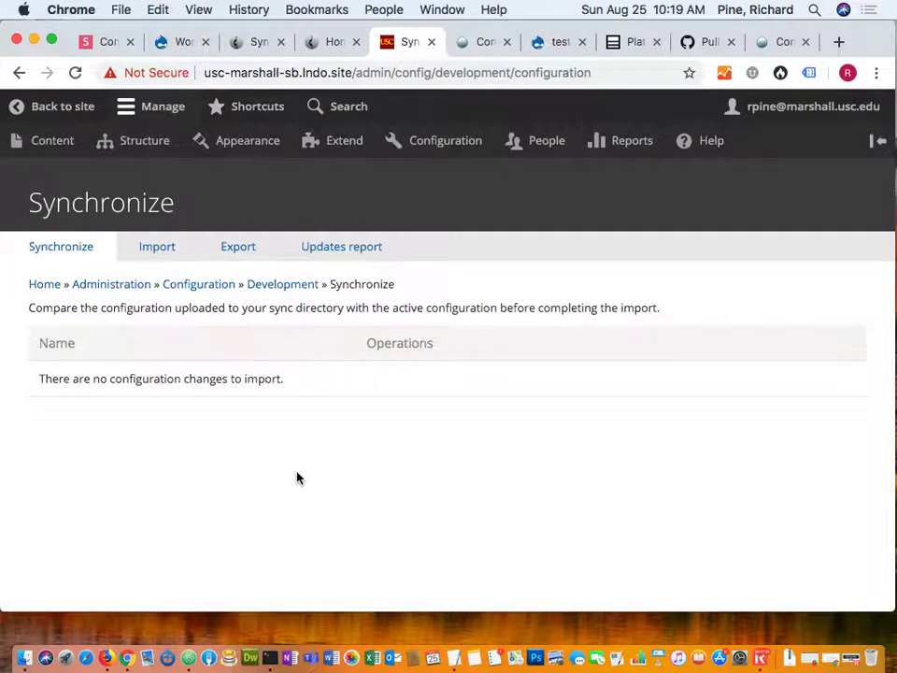
mouse_move(152, 147)
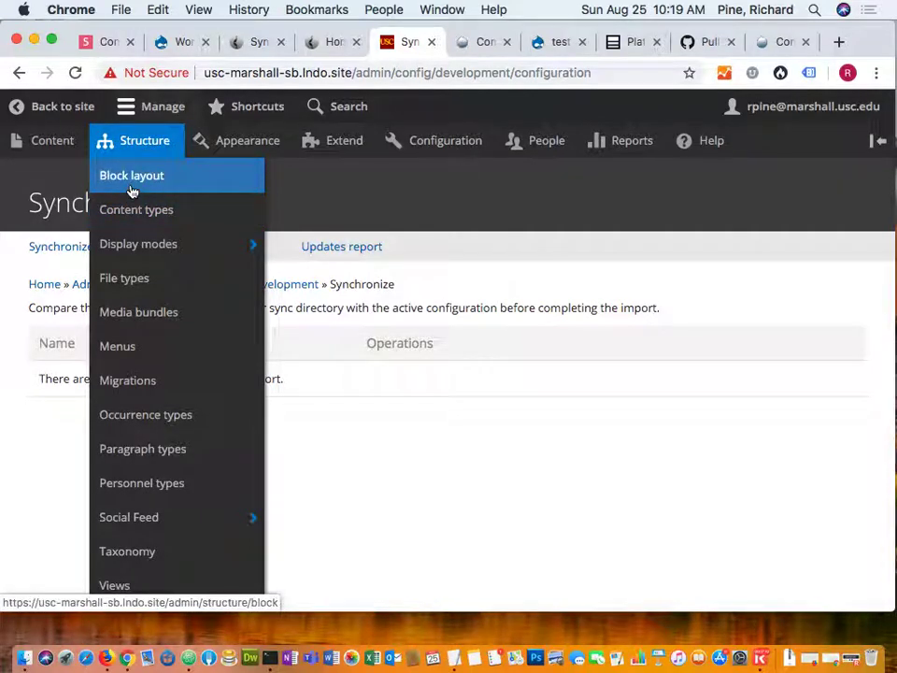
Open Block layout in a new tab and go through Custom block library > Block types to Add custom block type.
right_click(132, 190)
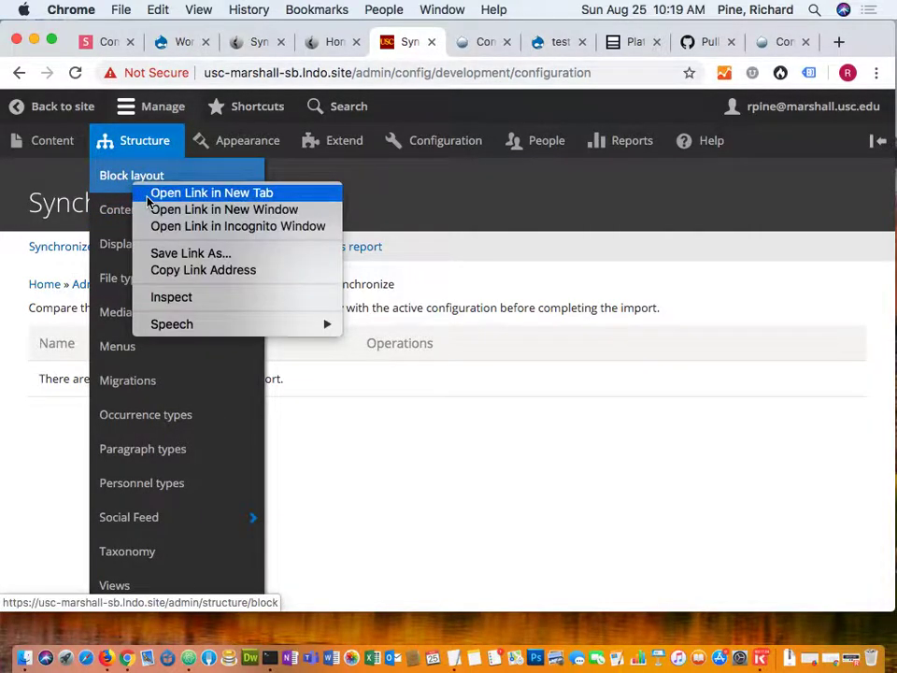
key("Escape")
left_click(461, 42)
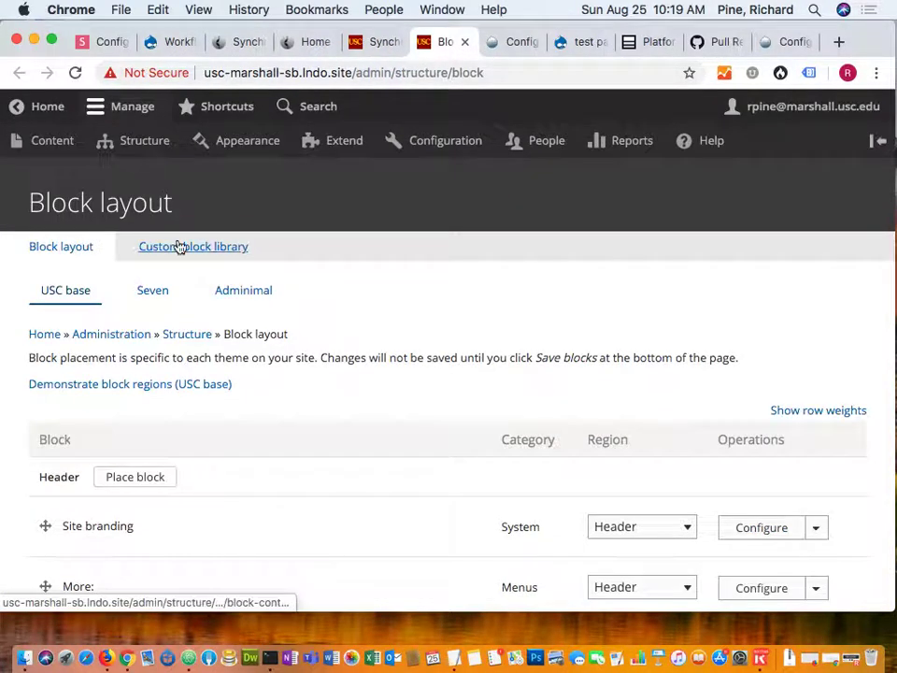
left_click(180, 246)
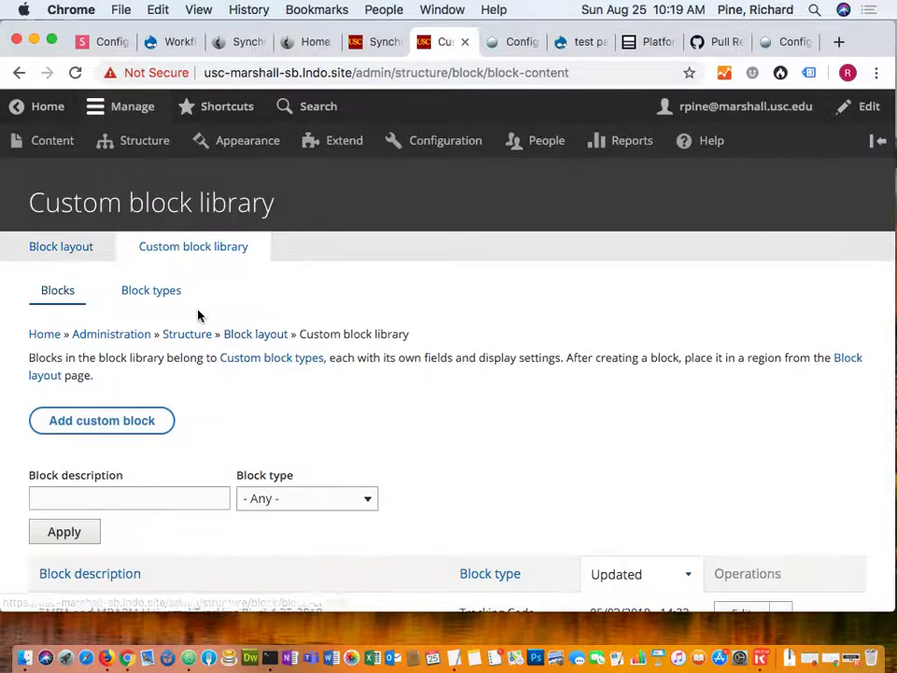
scroll(196, 314, "down", 10)
scroll(198, 314, "down", 5)
scroll(198, 314, "up", 15)
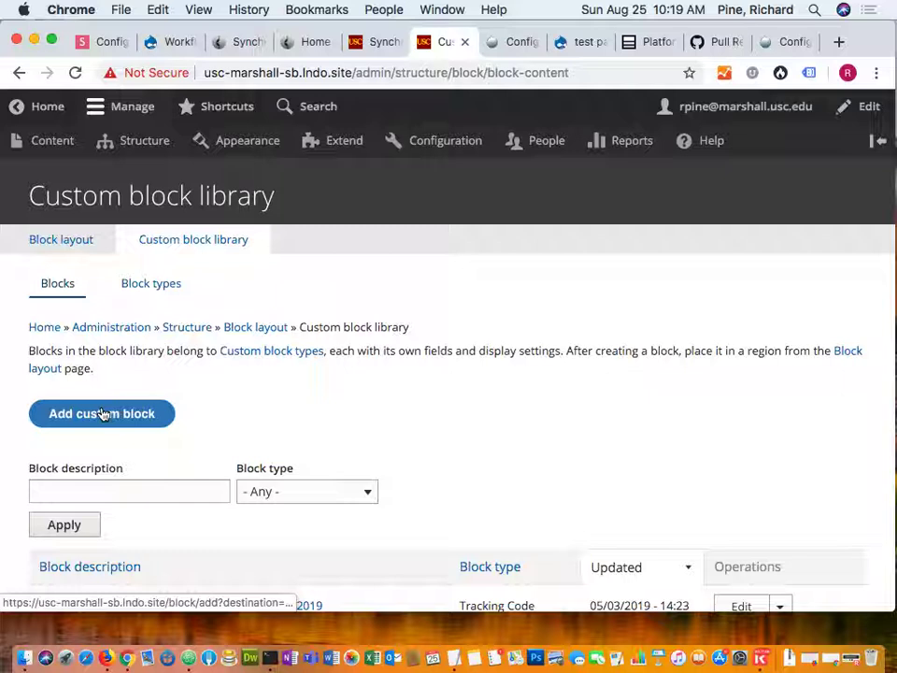
left_click(150, 294)
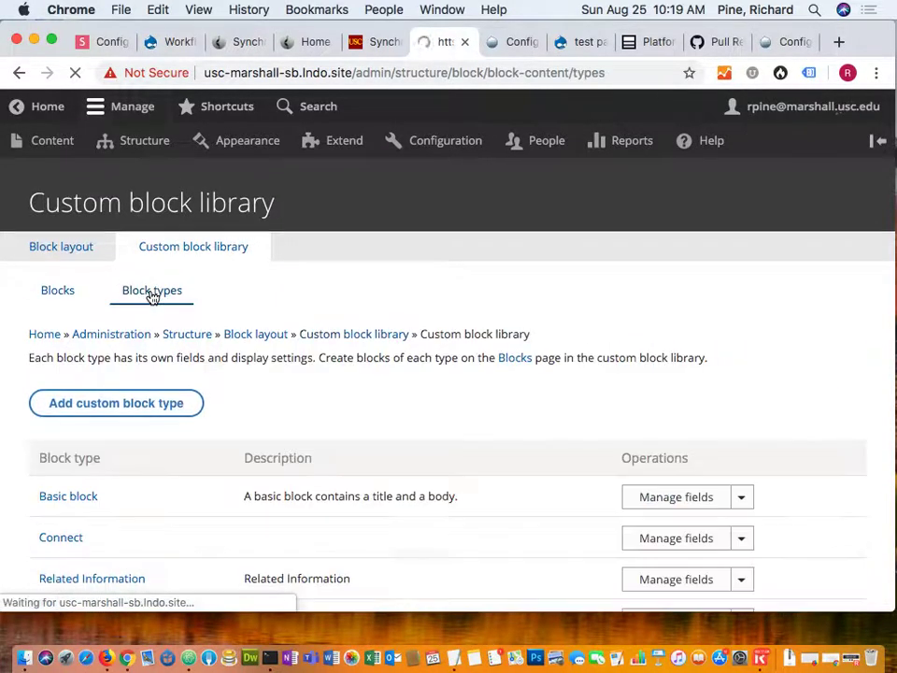
scroll(150, 295, "down", 2)
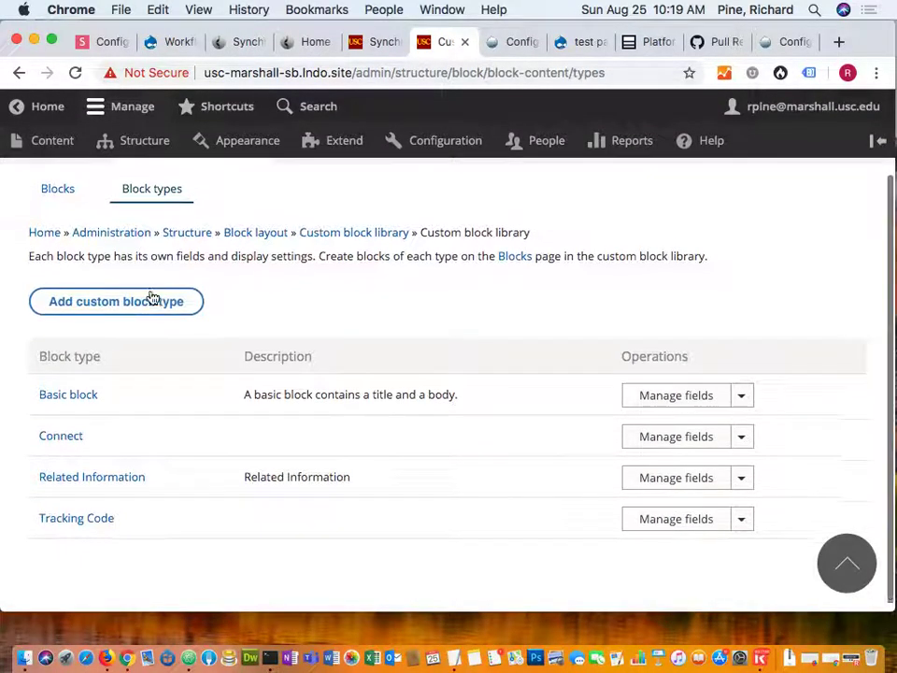
left_click(147, 305)
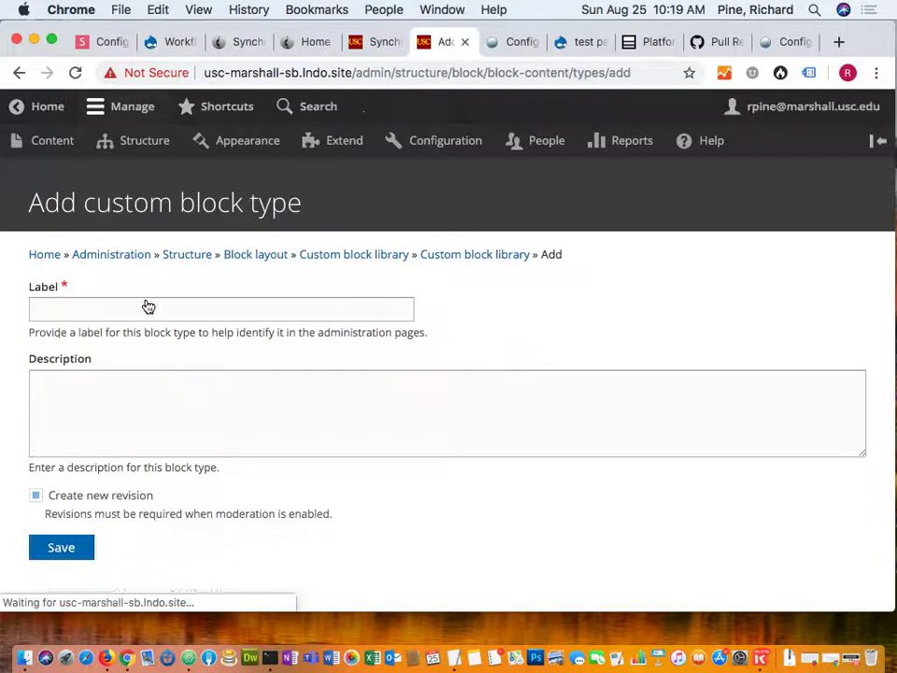
Label the new block type 'Test Block Type' and save it as test_block_type.
left_click(145, 310)
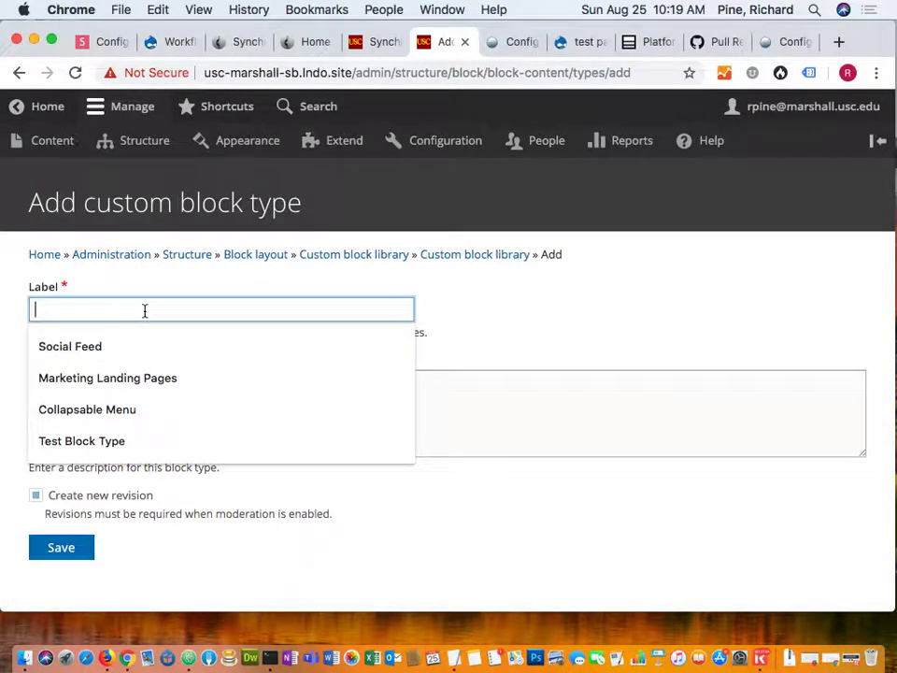
type("a")
key("BackSpace")
type("Tes")
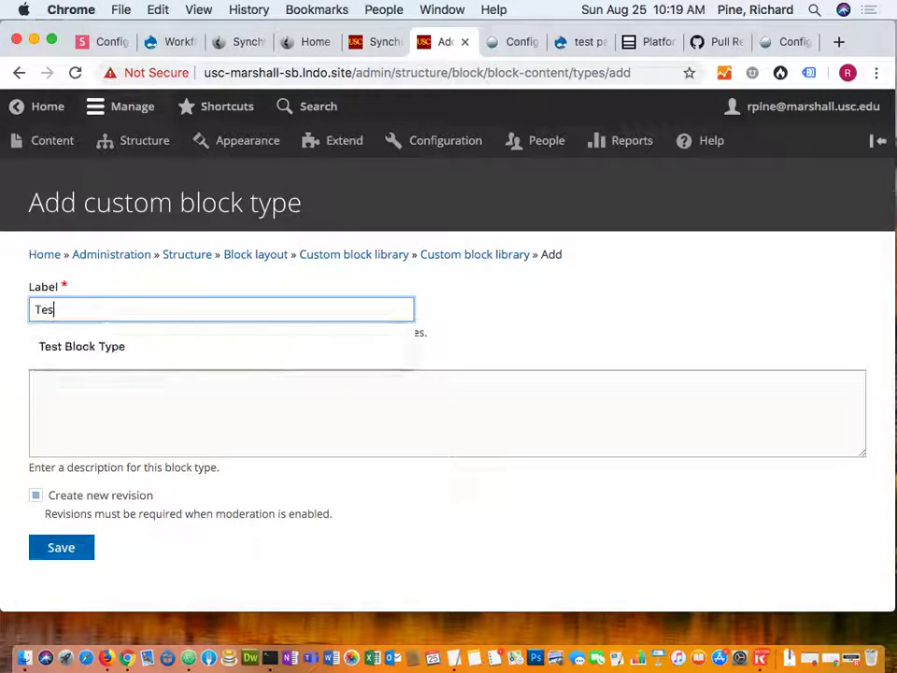
type("t Block Ty")
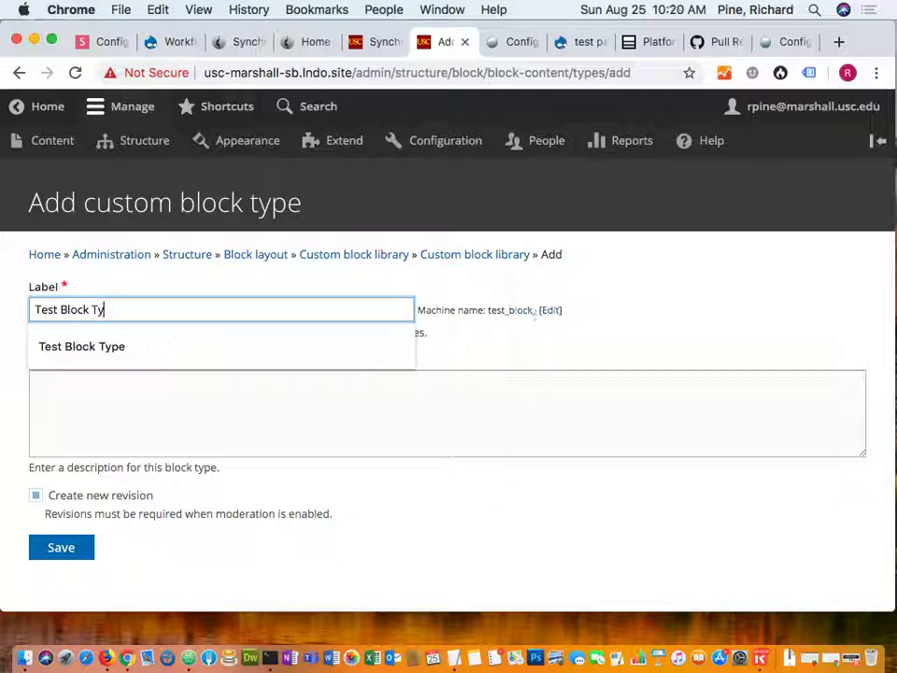
type("pe")
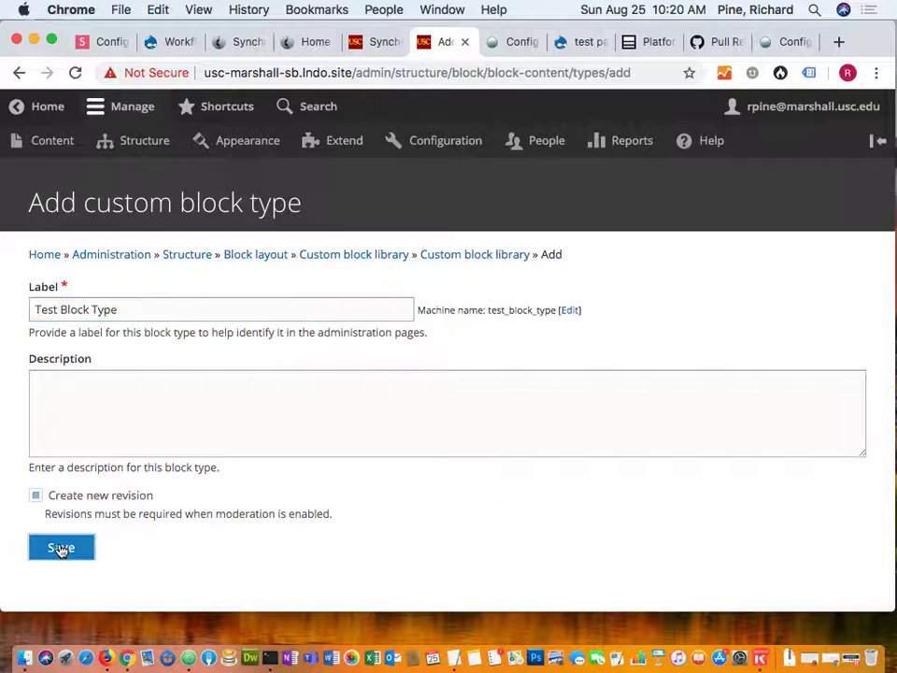
left_click(61, 549)
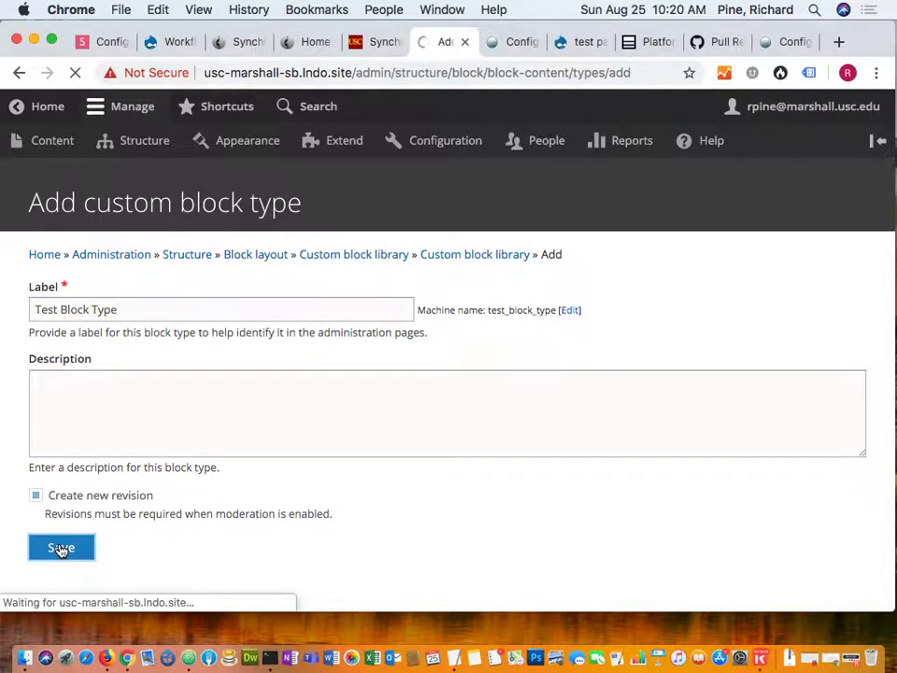
left_click(128, 482)
scroll(127, 485, "down", 4)
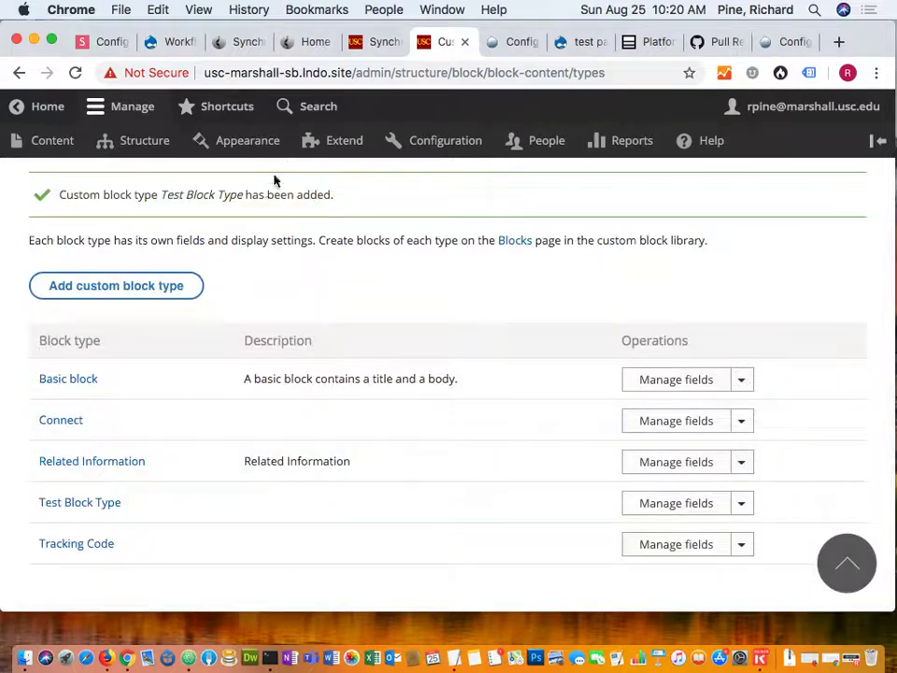
Reload the sandbox Synchronize page to review the 4 removed items, then return to the localhost Synchronize page.
left_click(377, 41)
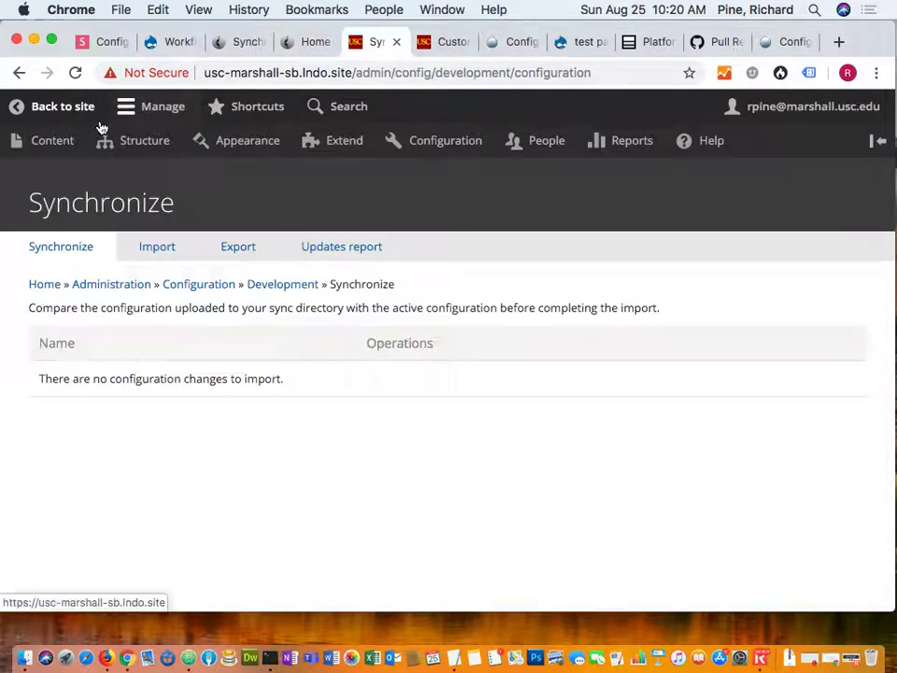
left_click(76, 72)
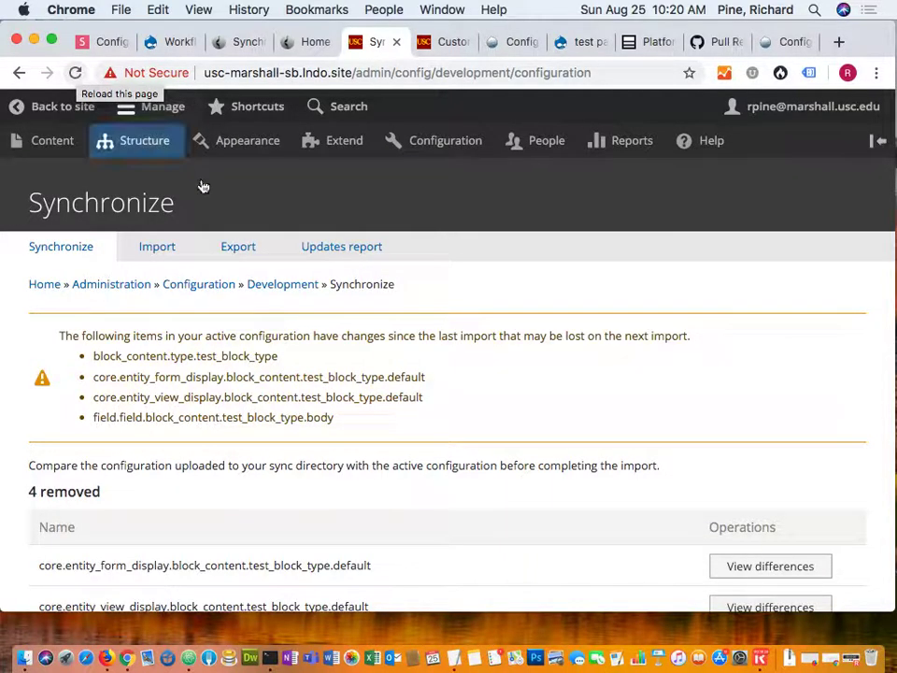
scroll(355, 438, "down", 5)
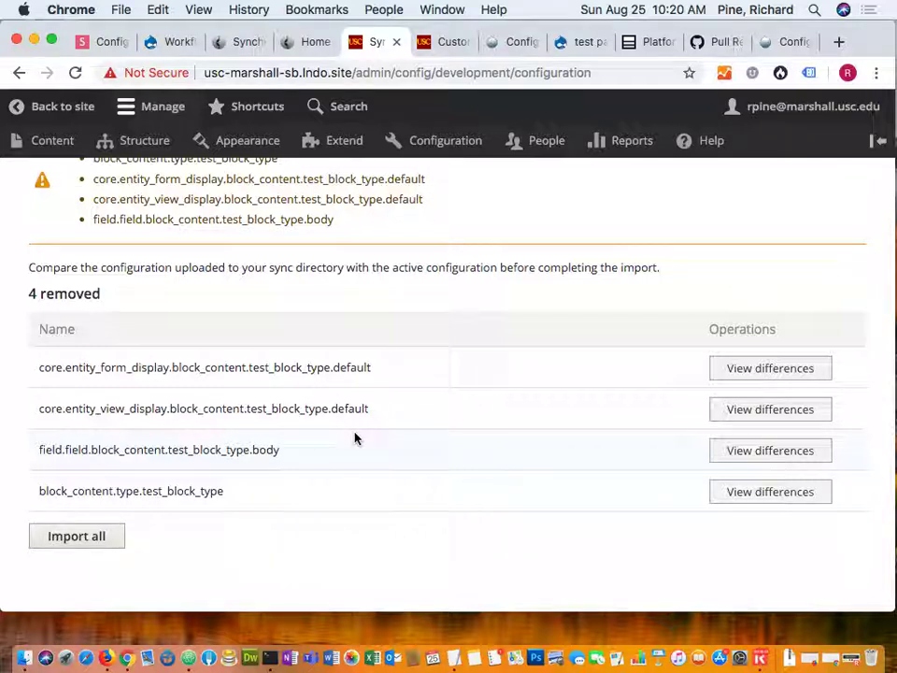
scroll(356, 437, "up", 3)
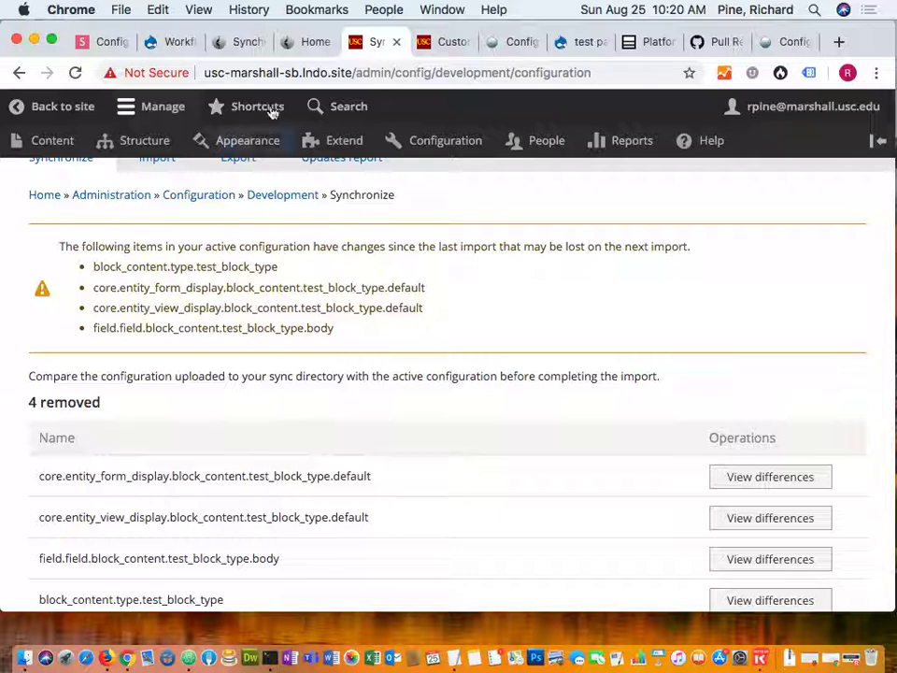
left_click(247, 44)
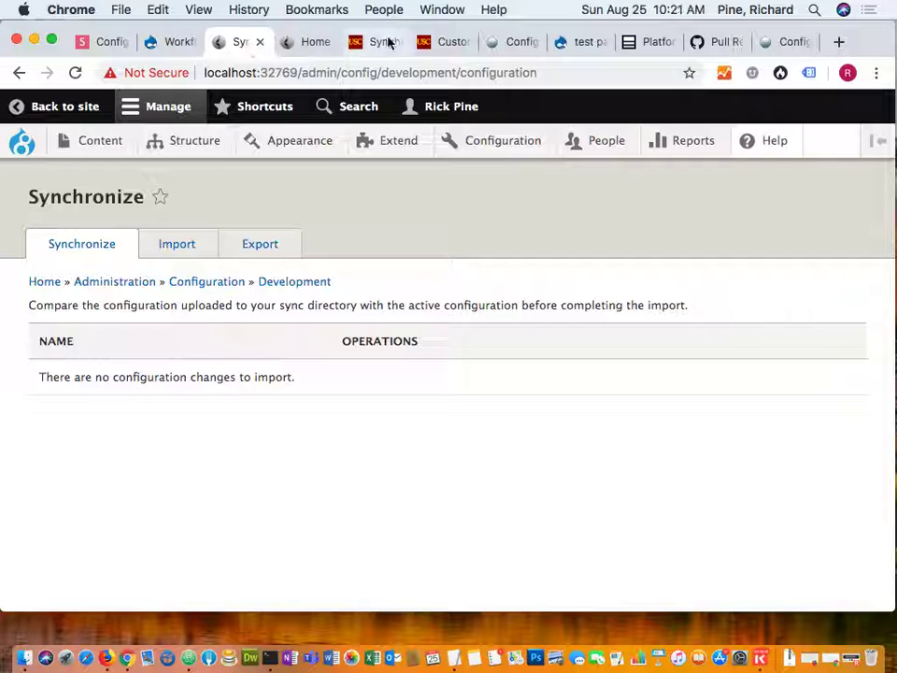
left_click(446, 41)
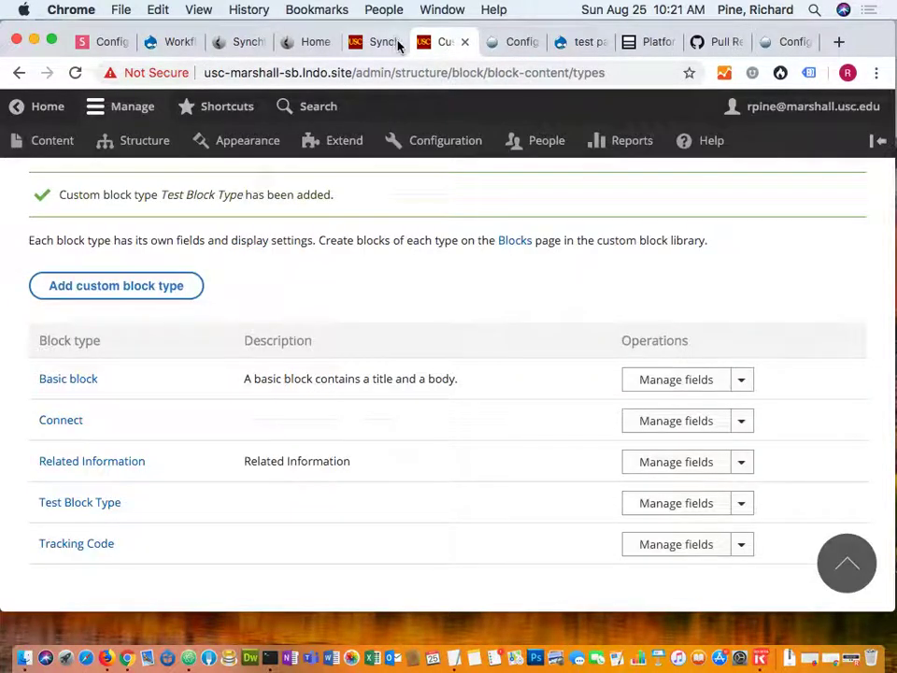
left_click(375, 41)
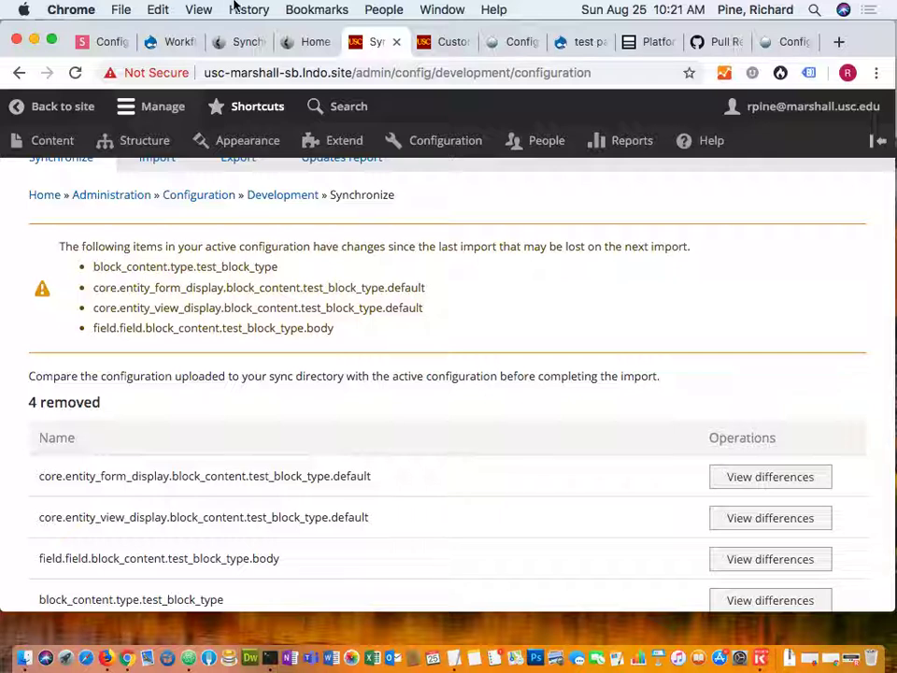
left_click(244, 44)
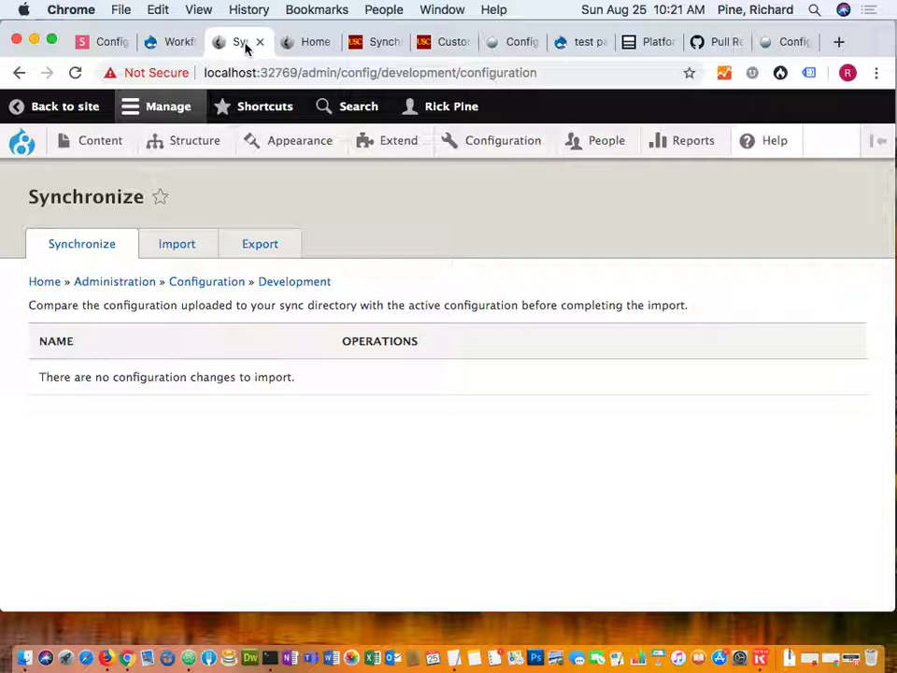
left_click(306, 44)
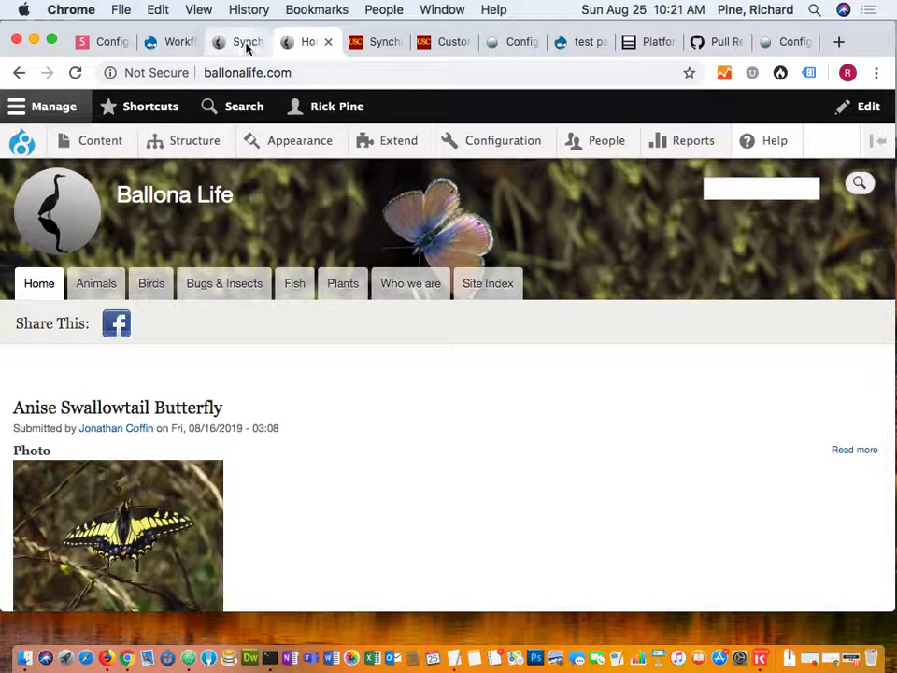
left_click(247, 44)
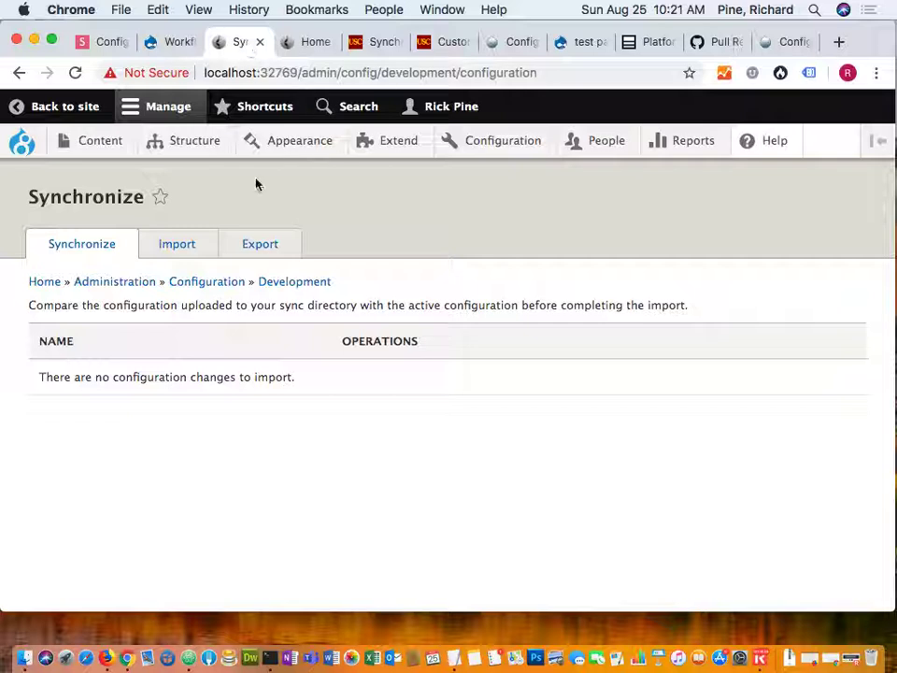
Move from the local site's configuration Import page to its full-archive Export page.
left_click(167, 246)
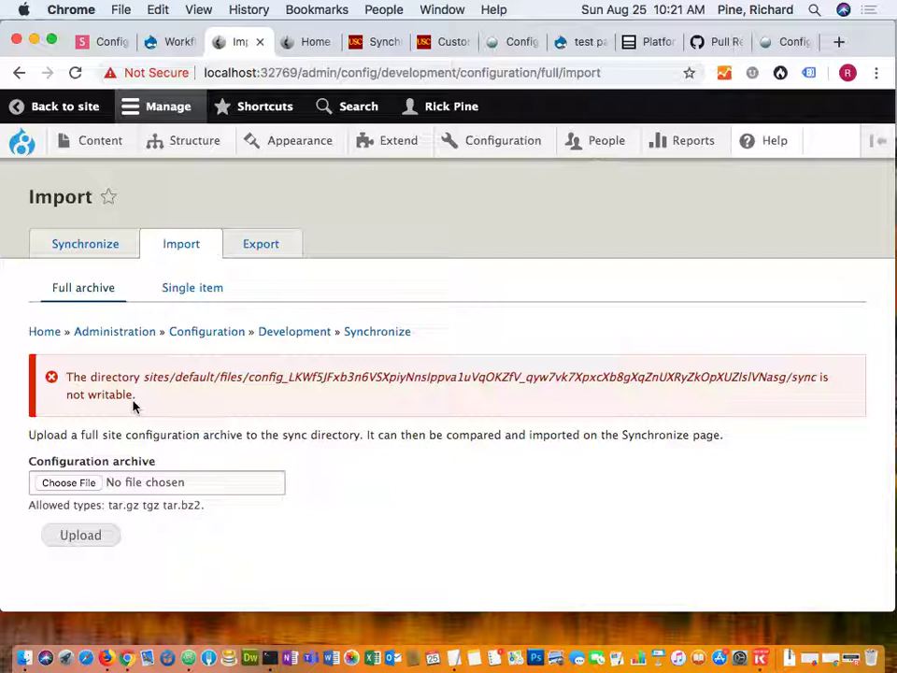
left_click(264, 247)
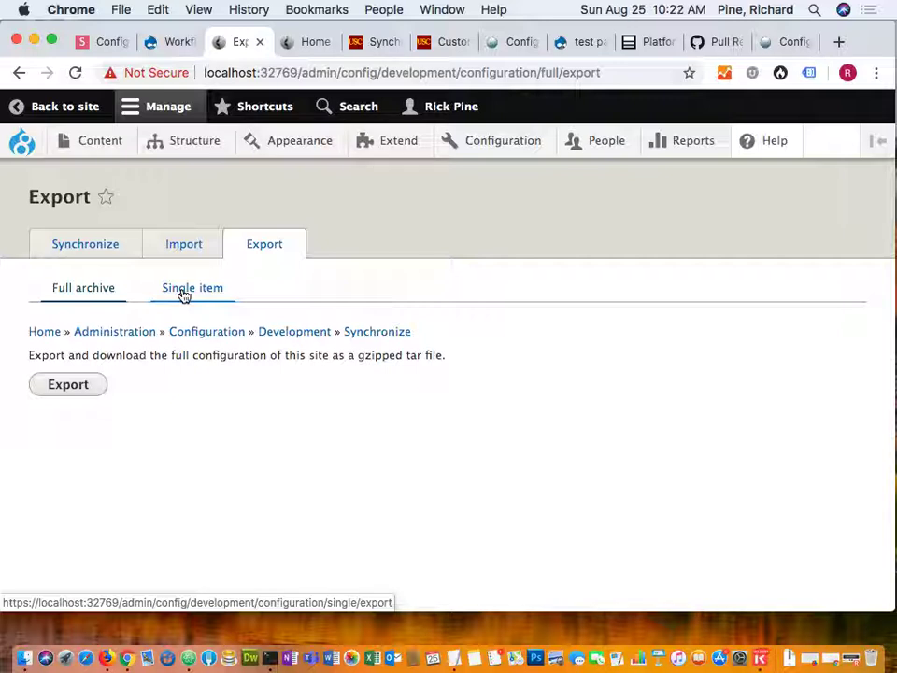
Show the Custom block type 'Test Block Type' YAML in single-item export and select all of it.
left_click(184, 295)
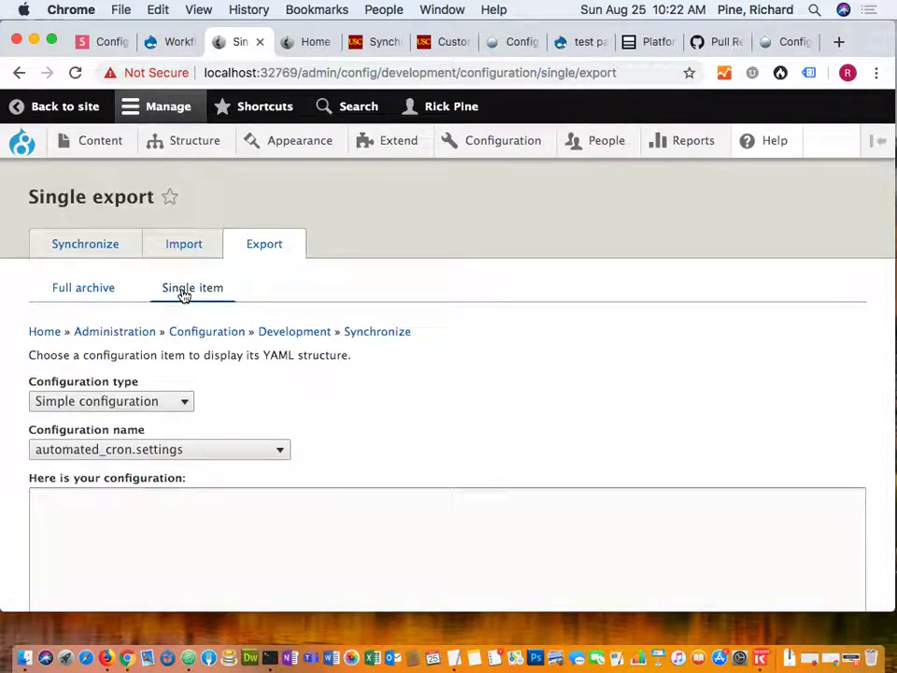
scroll(340, 404, "down", 1)
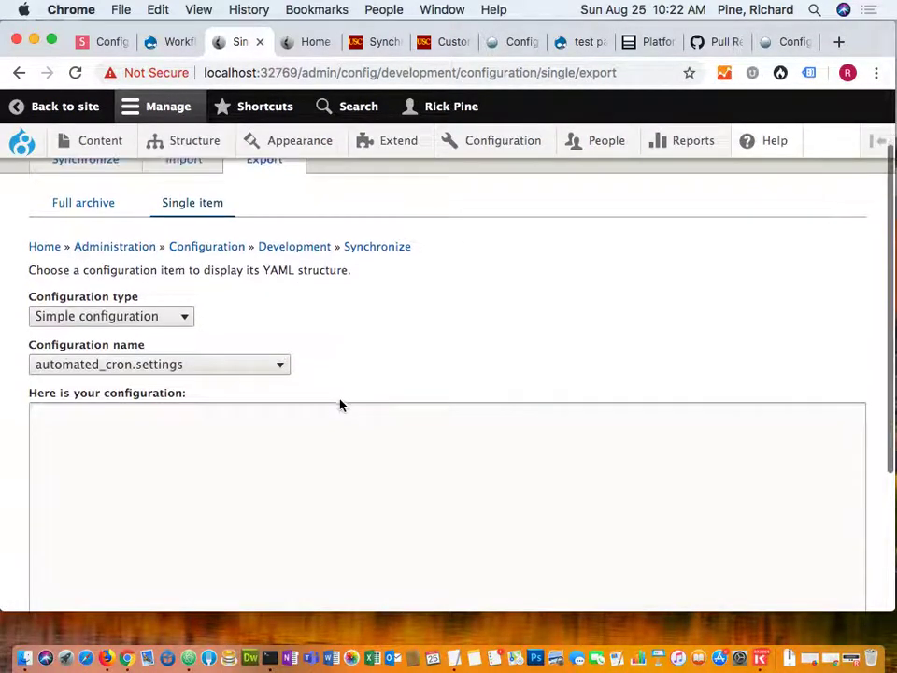
left_click(182, 321)
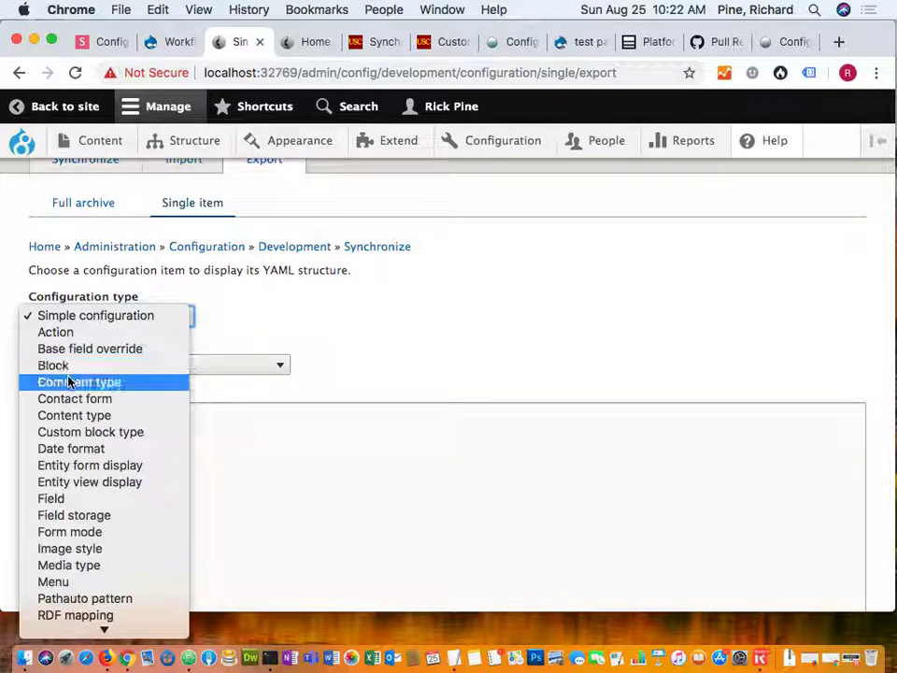
left_click(90, 432)
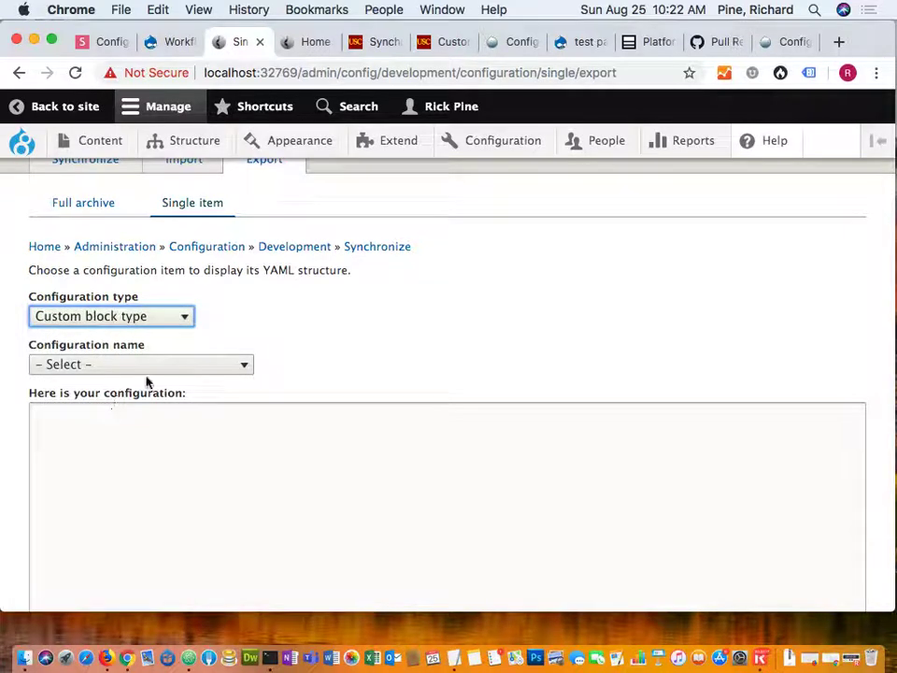
left_click(155, 371)
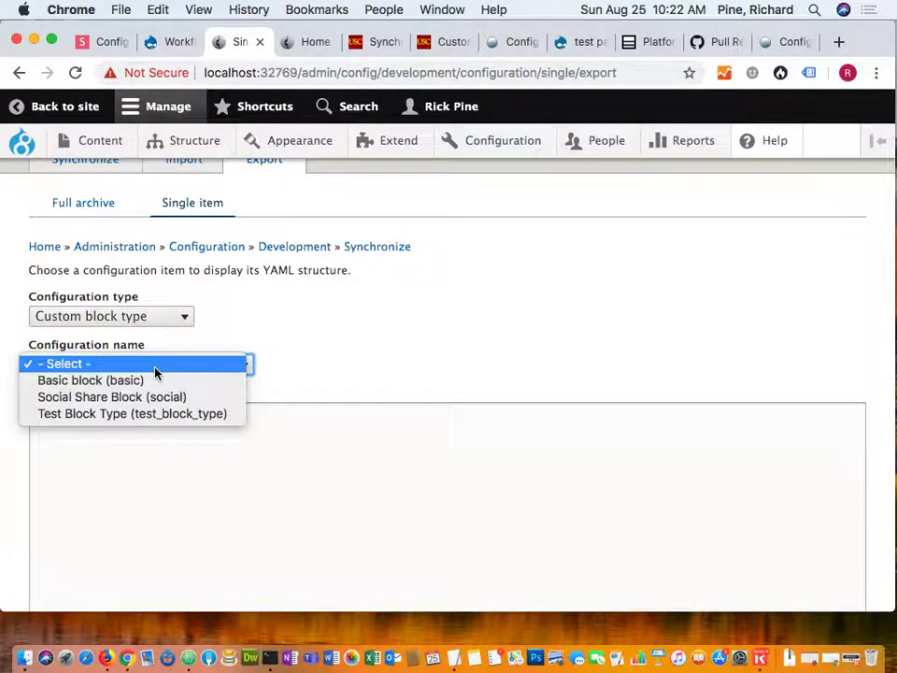
left_click(105, 414)
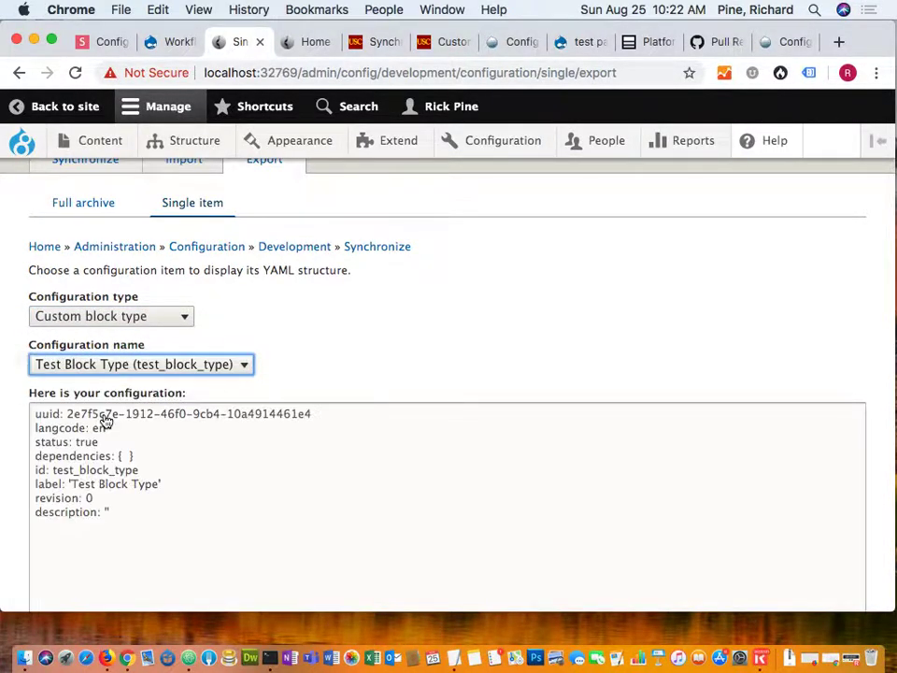
left_click(294, 575)
key("super+a")
key("super+c")
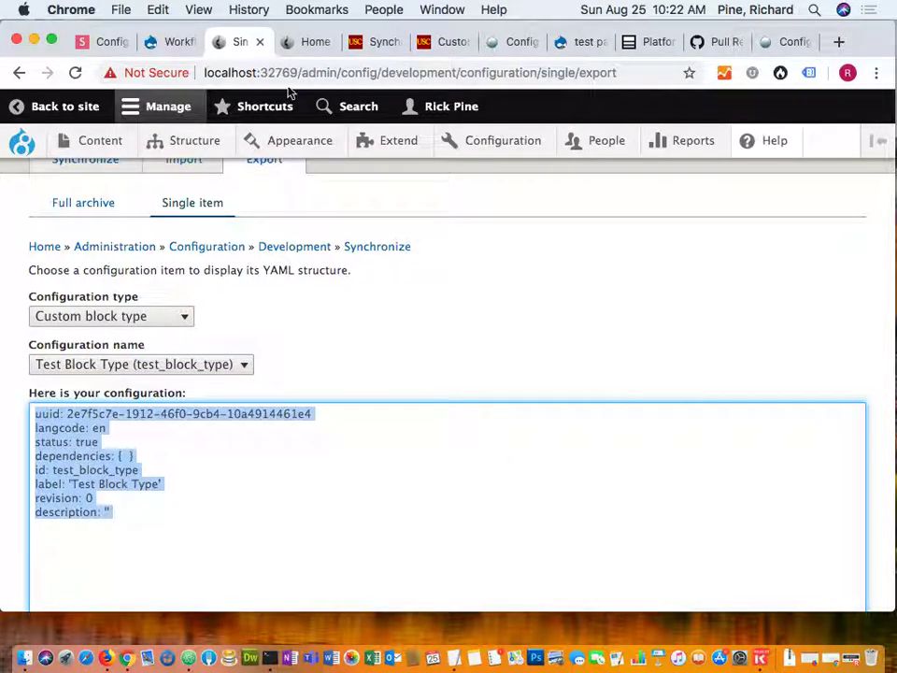
Open the Ballona Life site's custom block types list.
left_click(316, 43)
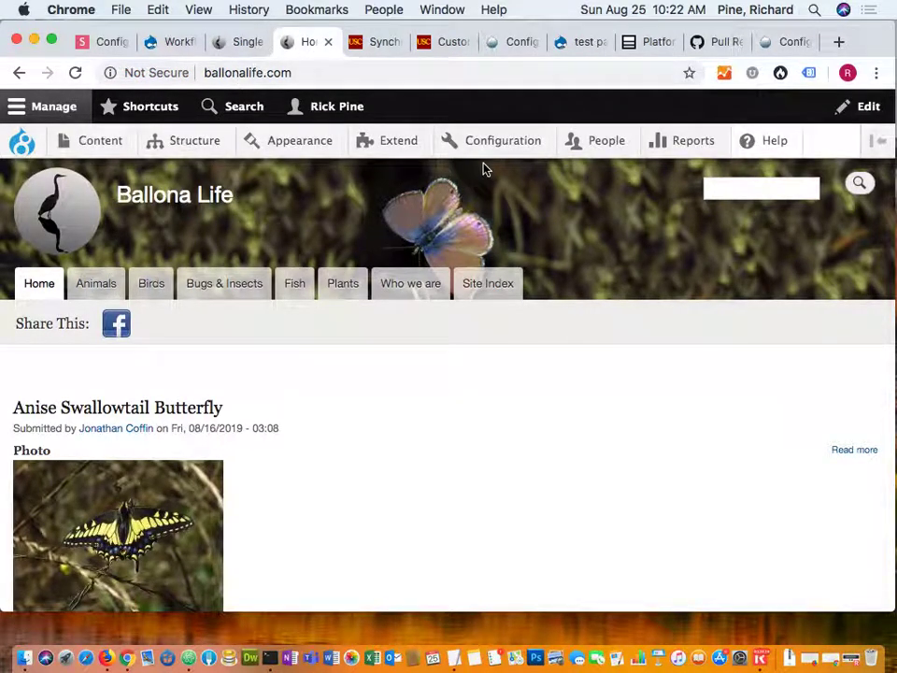
mouse_move(169, 142)
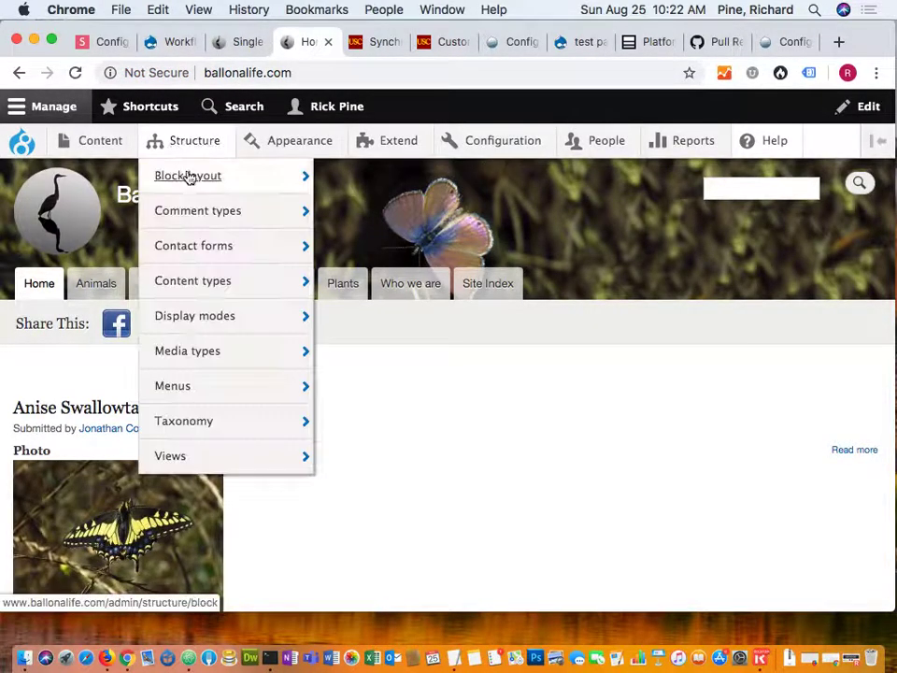
mouse_move(343, 241)
left_click(340, 252)
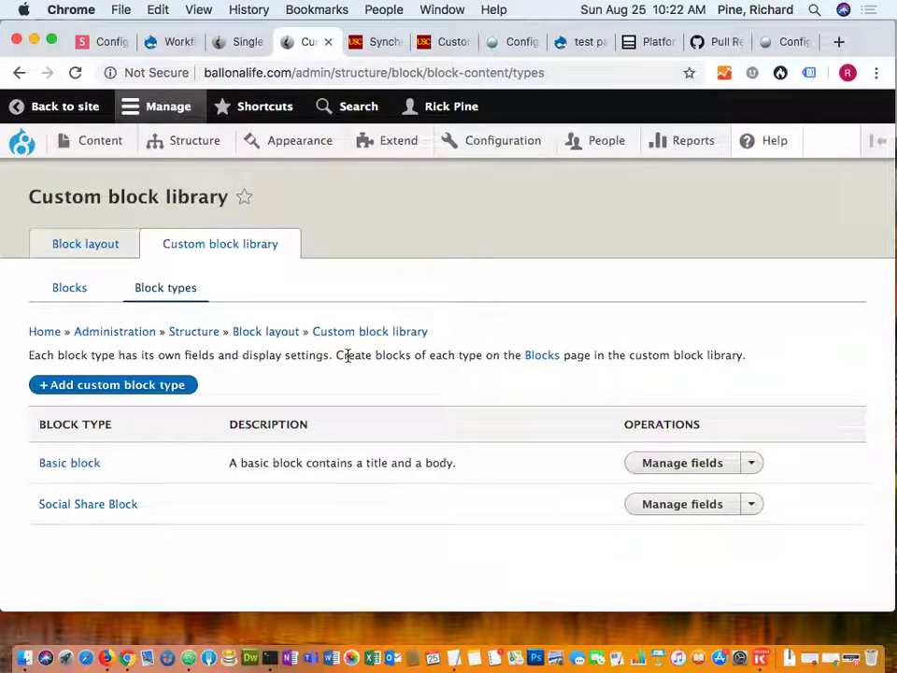
Open Configuration synchronization's Import page in a new browser tab.
mouse_move(494, 147)
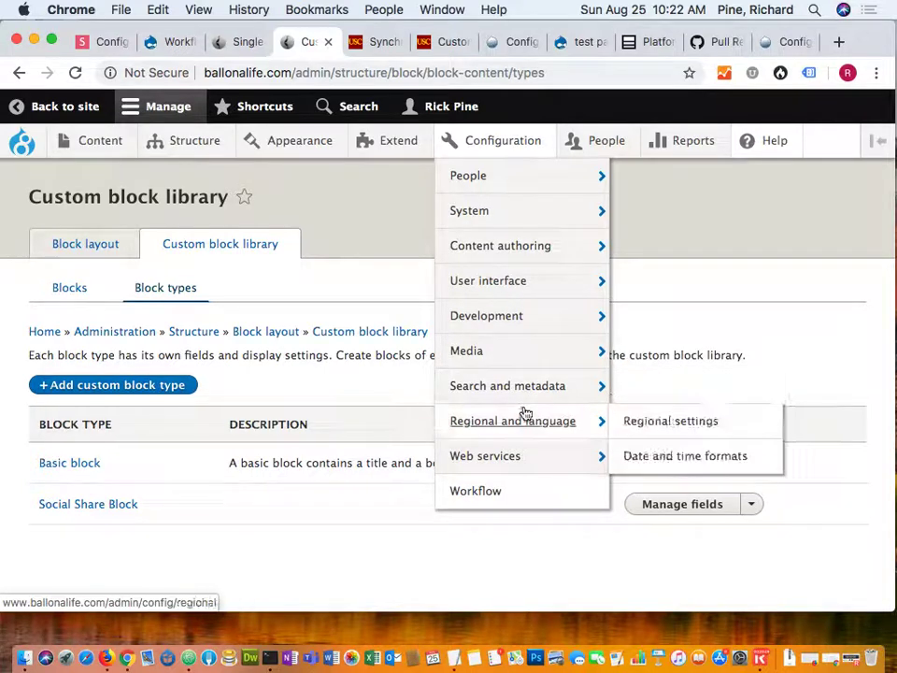
mouse_move(543, 324)
mouse_move(665, 437)
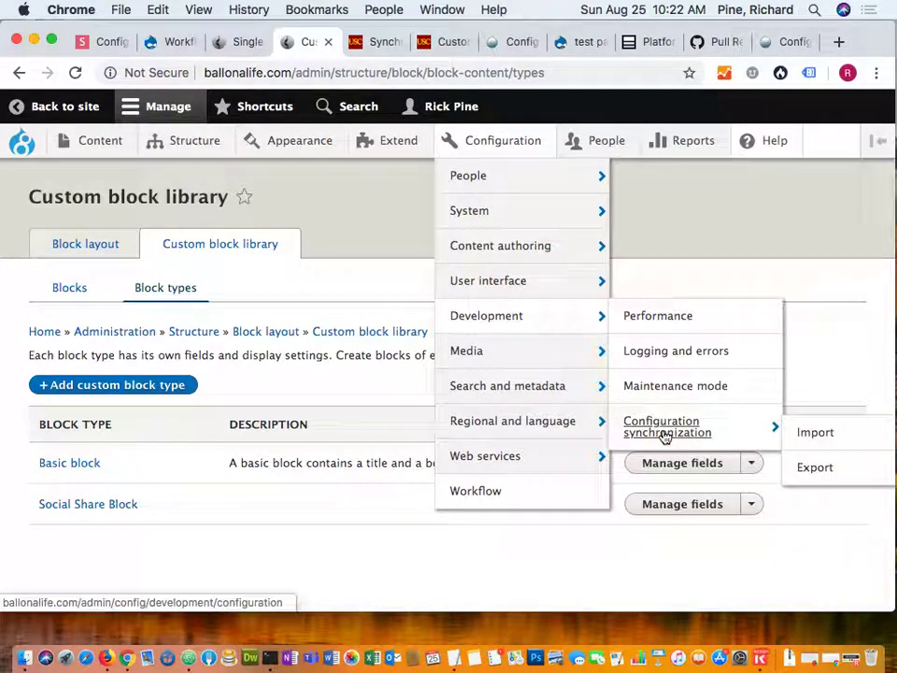
right_click(813, 448)
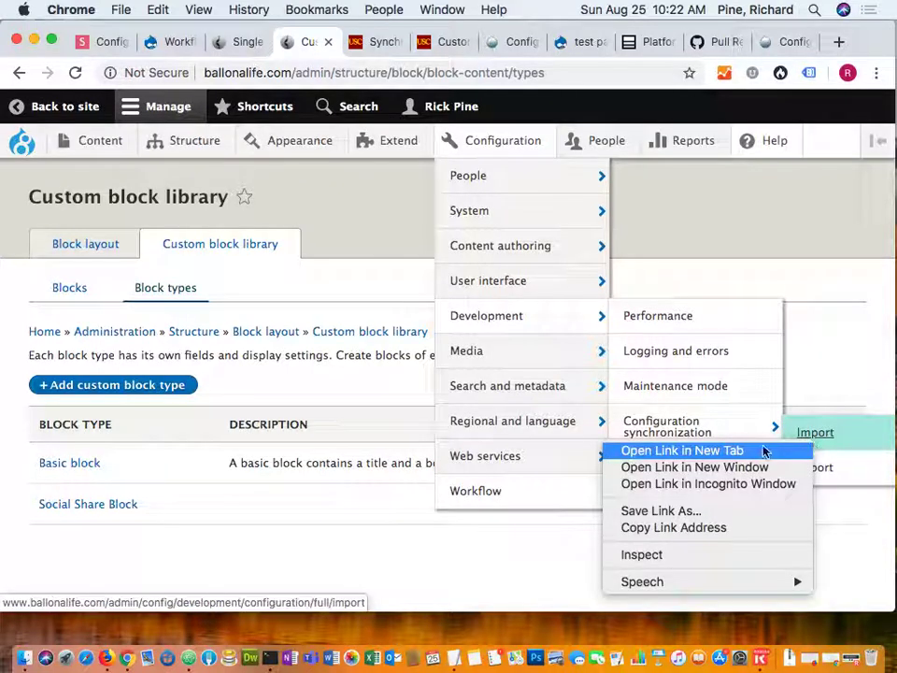
left_click(764, 450)
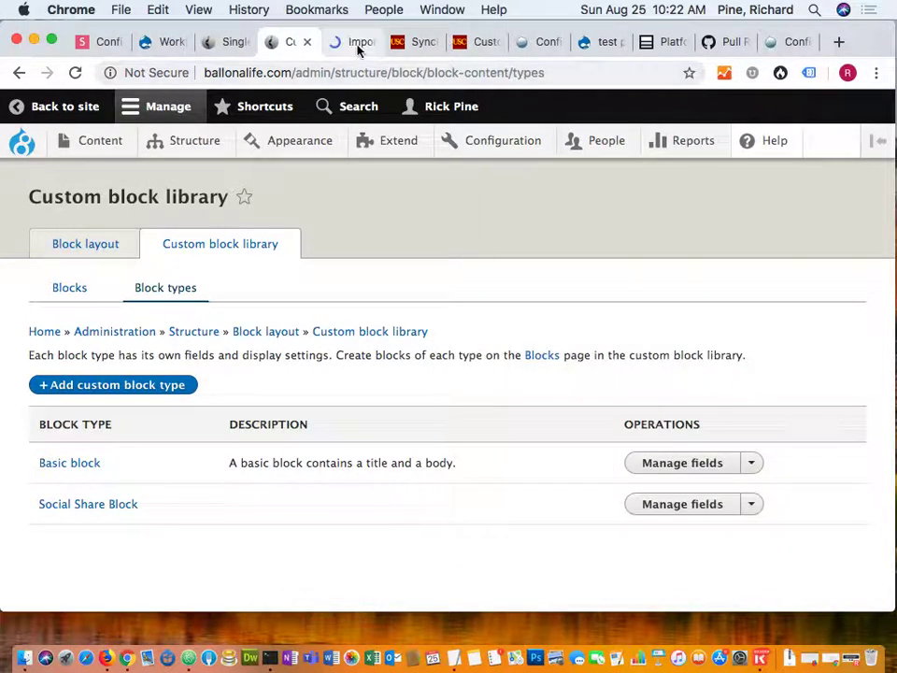
On the new import tab, choose single-item import with Custom block type as the configuration type.
left_click(358, 49)
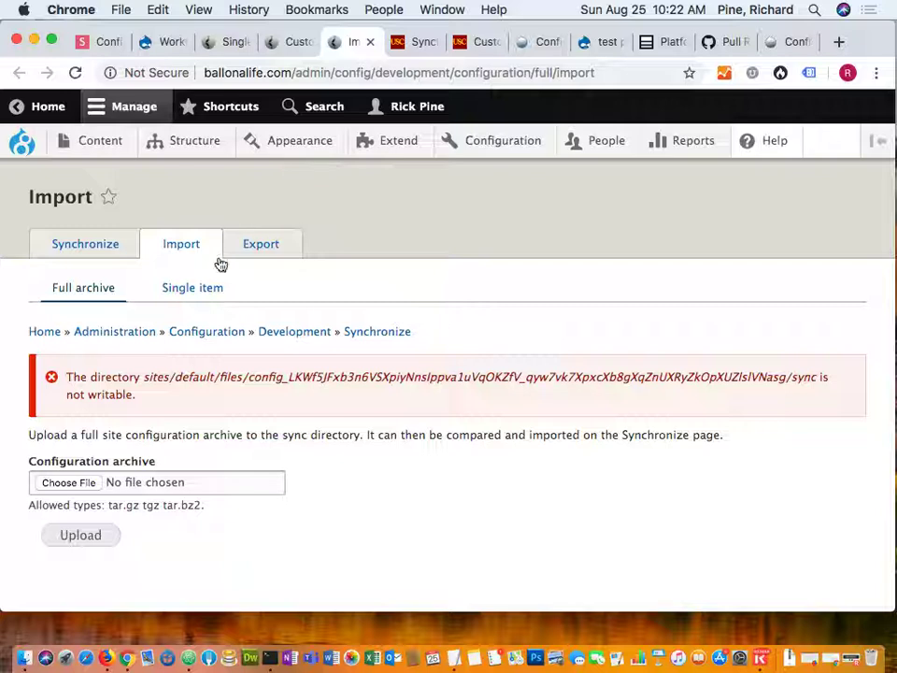
left_click(192, 291)
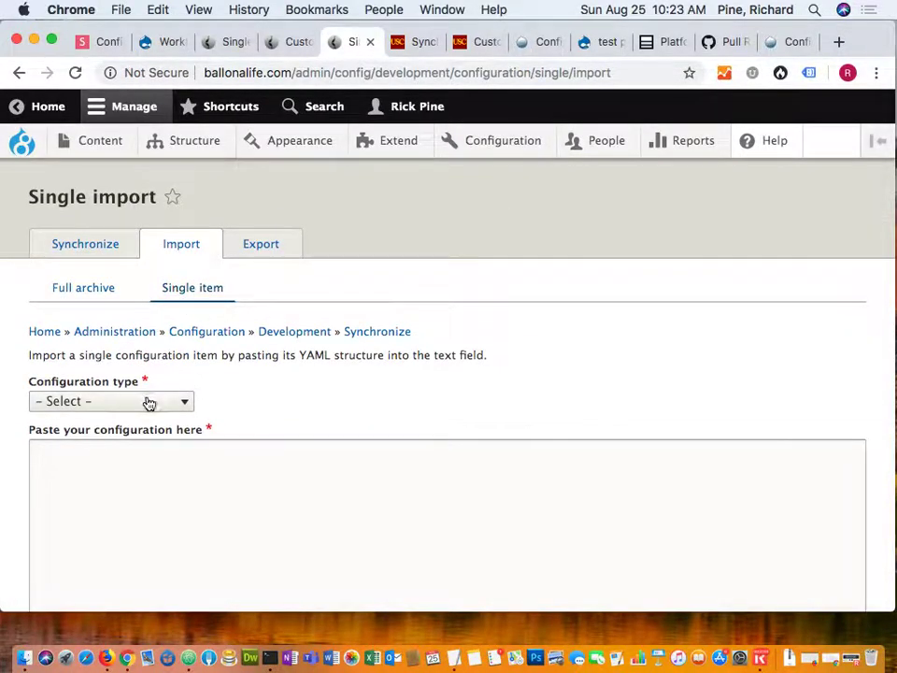
left_click(150, 402)
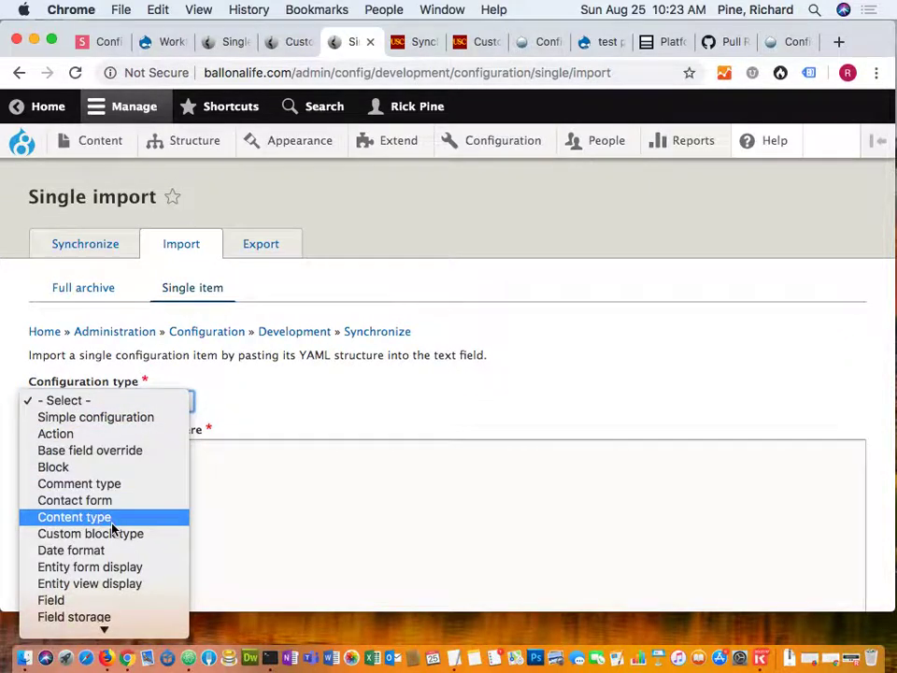
key("Escape")
key("c")
key("u")
Paste the exported test_block_type YAML, import it and confirm the creation.
left_click(113, 475)
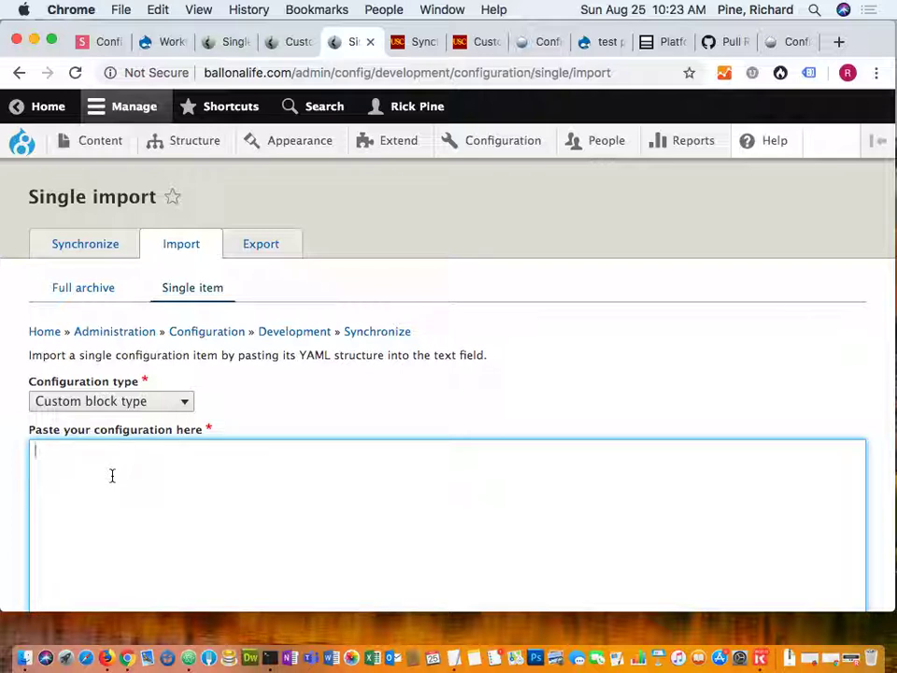
key("super+f")
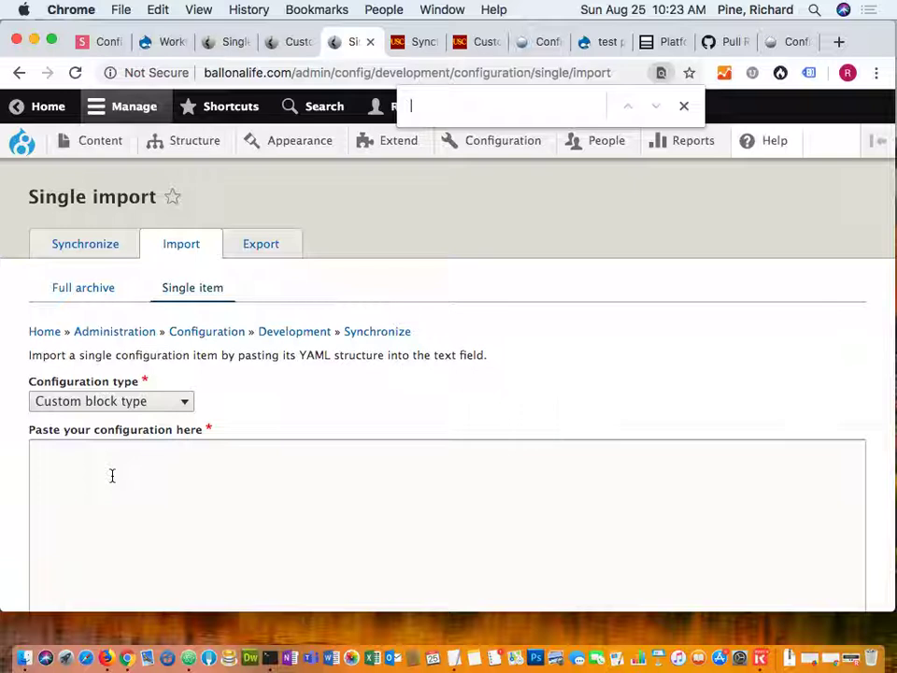
left_click(128, 529)
key("super+v")
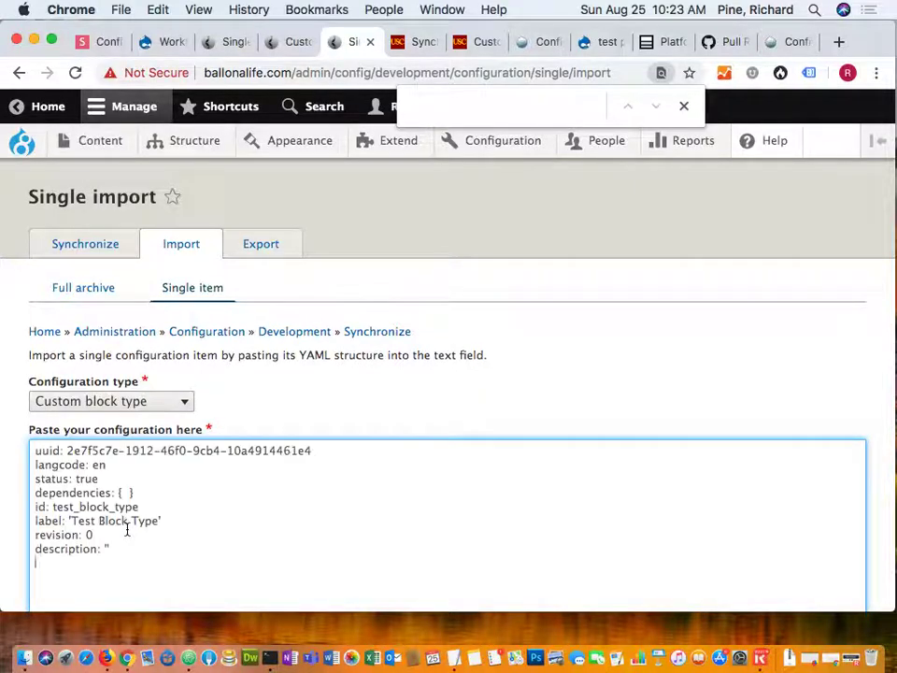
scroll(6, 540, "down", 5)
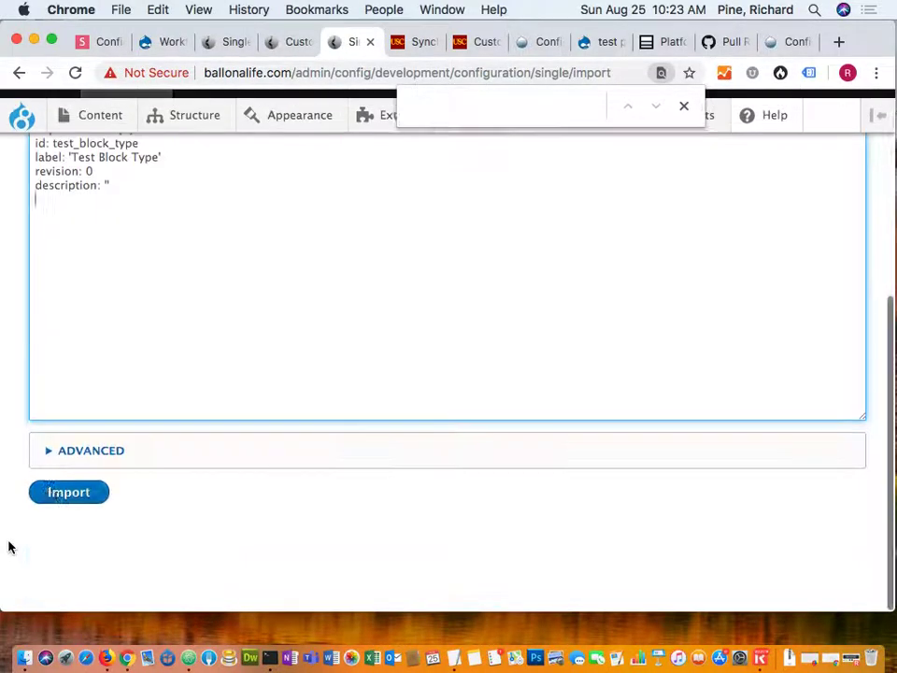
left_click(54, 518)
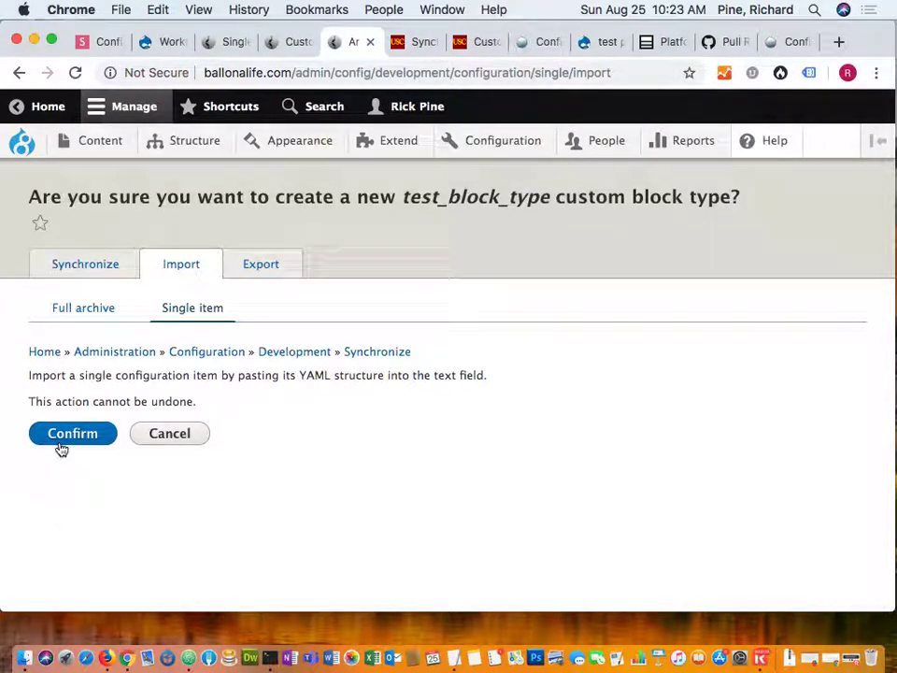
left_click(68, 436)
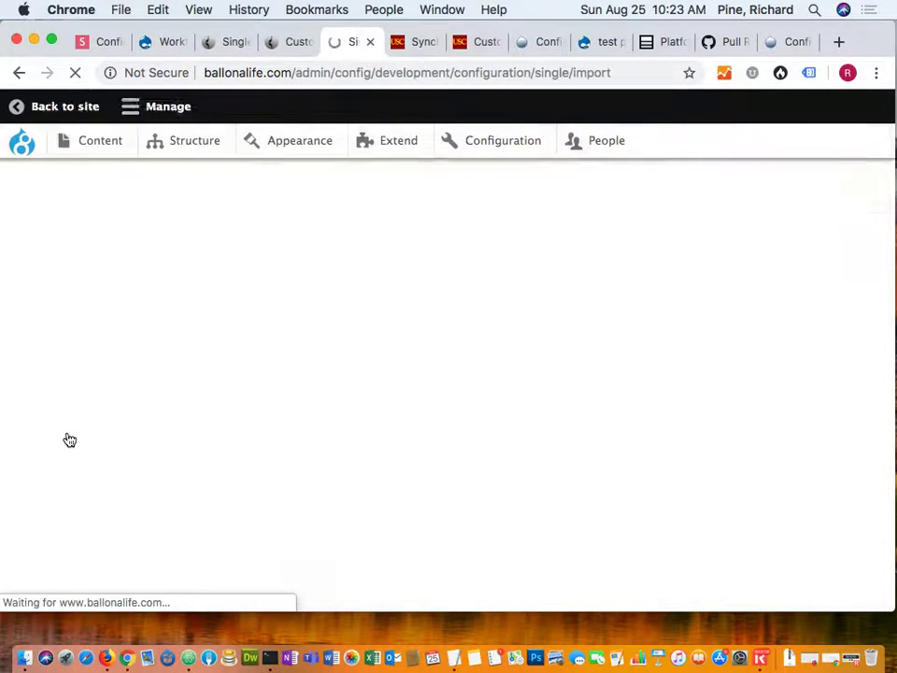
Reload the Custom block library tab to see Test Block Type listed with Basic block and Social Share Block.
left_click(294, 44)
left_click(76, 72)
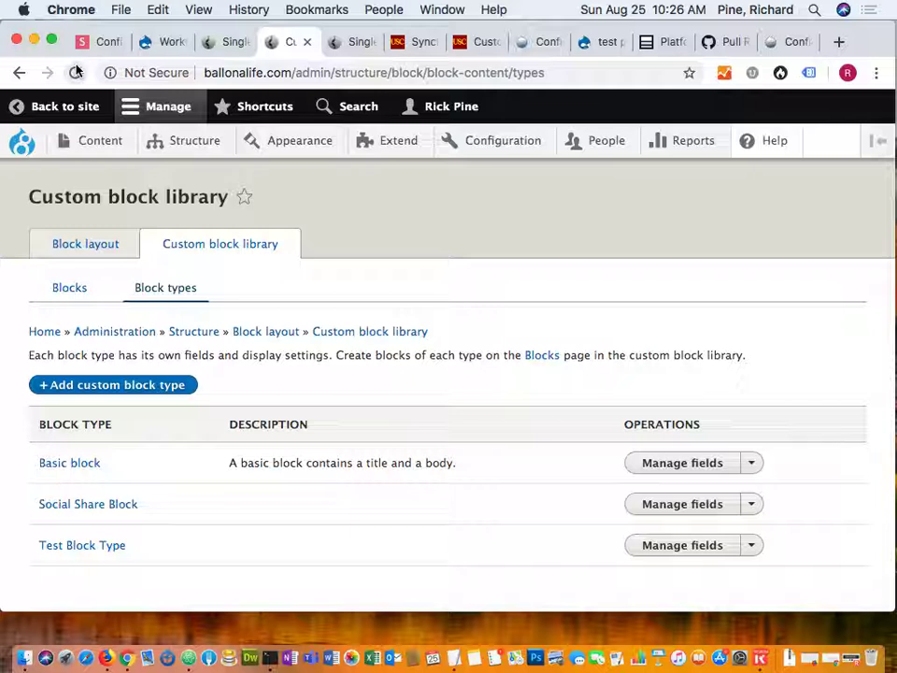
Close the custom block library, local single-export and leftover single-import tabs.
left_click(307, 44)
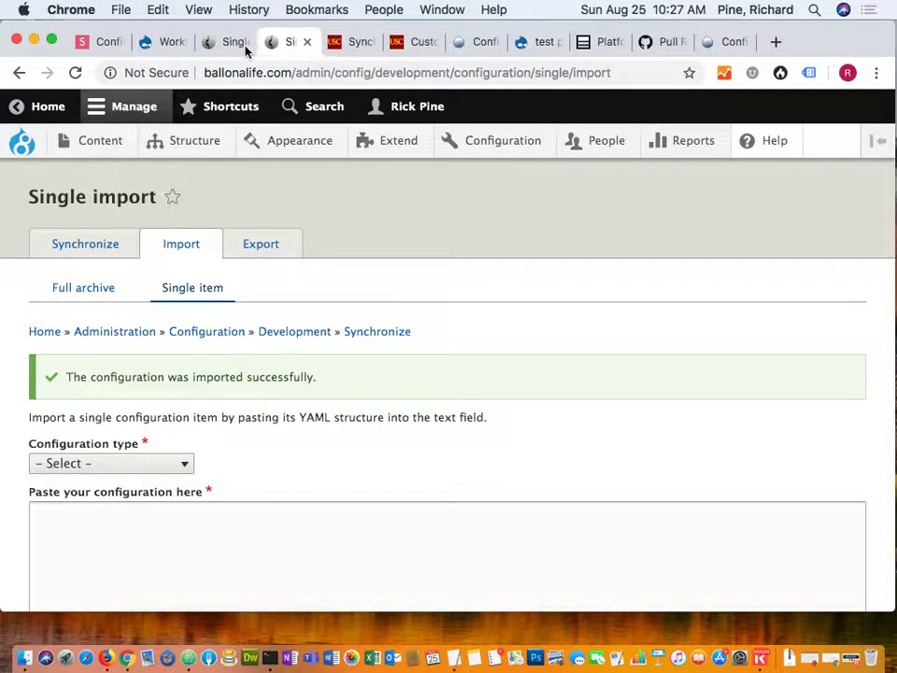
left_click(231, 47)
left_click(244, 42)
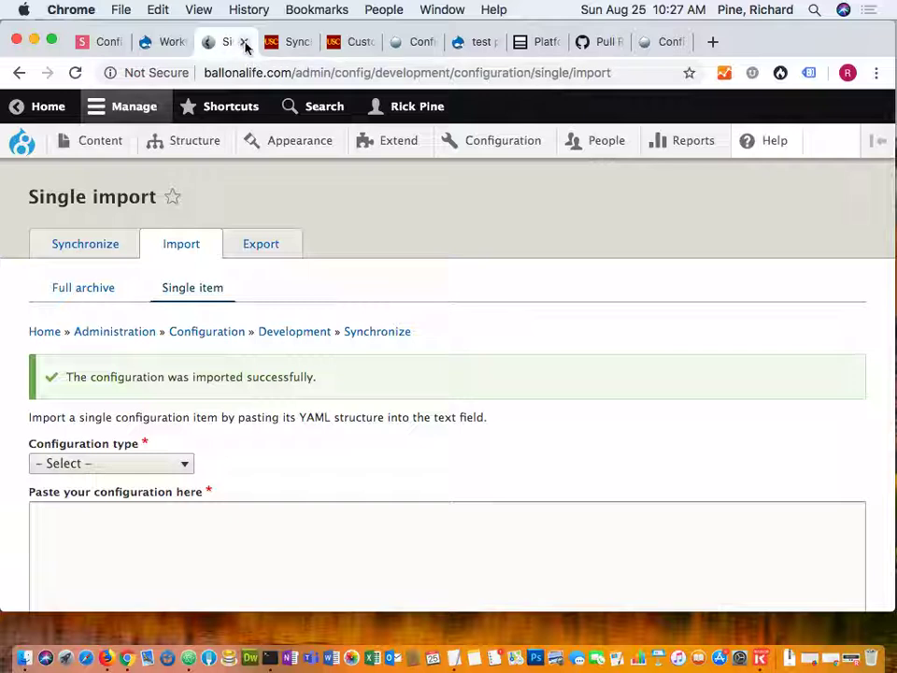
key("ctrl+Tab")
left_click(245, 43)
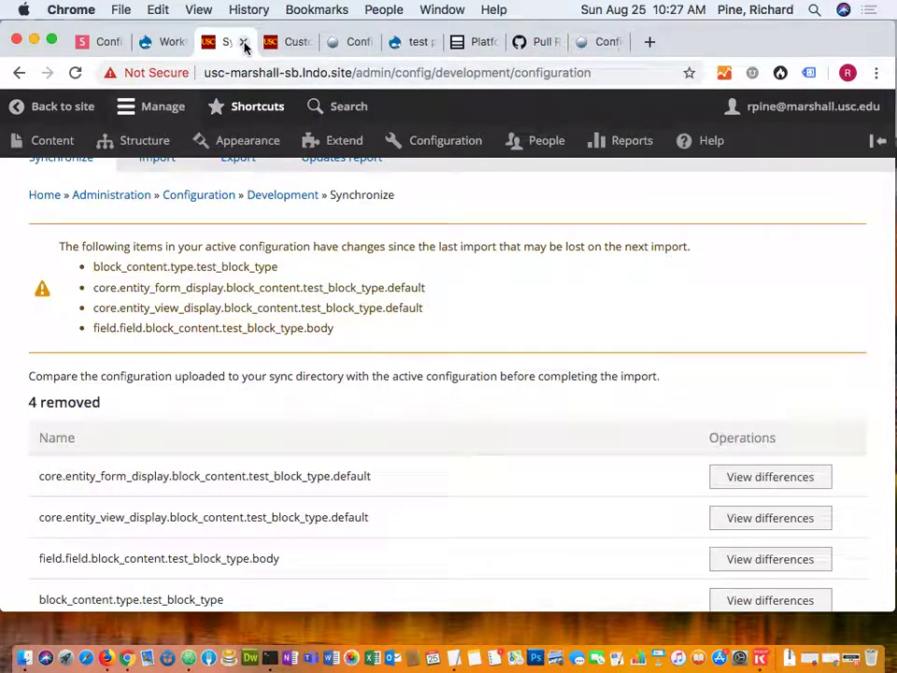
left_click(291, 51)
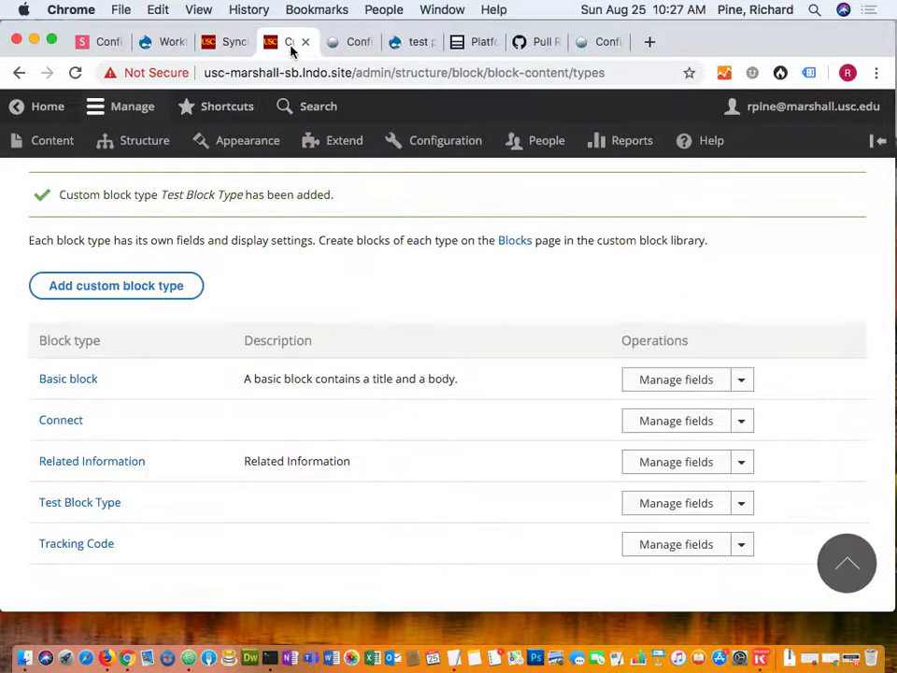
left_click(236, 46)
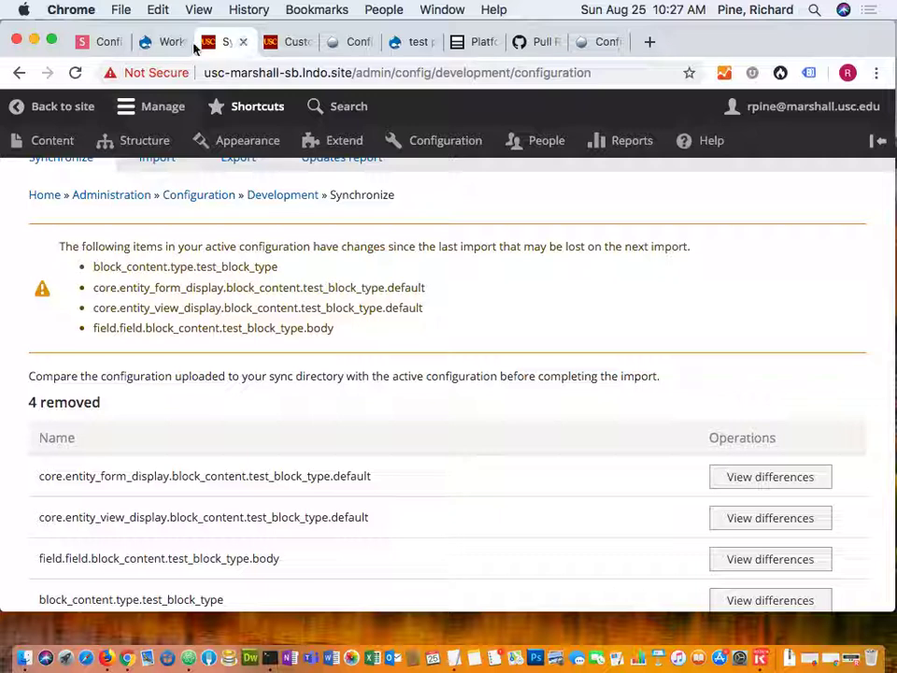
Close the DrupalCamp session and drupal.org Drush workflow tabs and return to Slides.com.
left_click(353, 44)
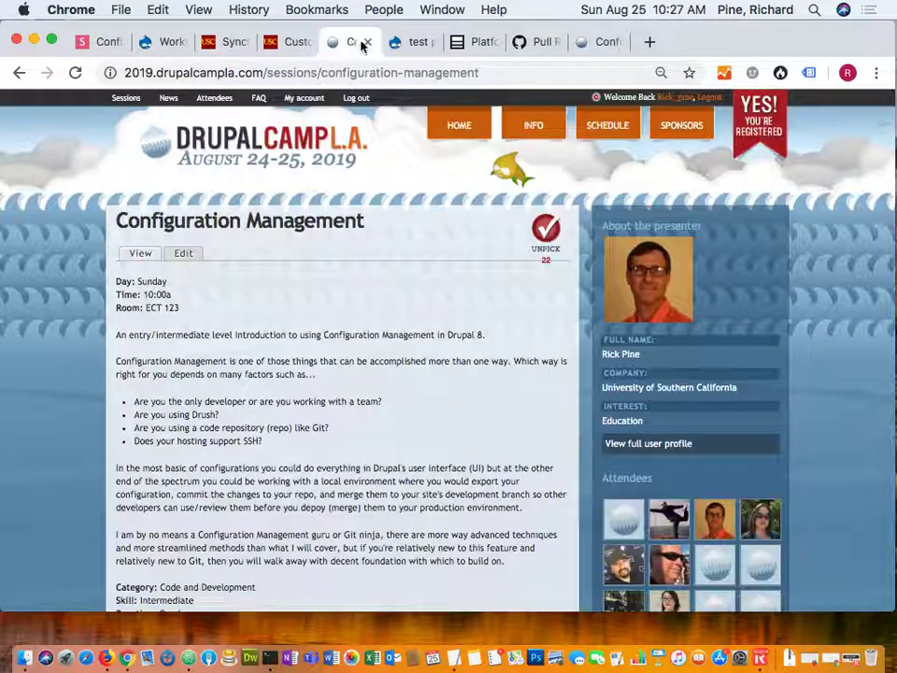
left_click(368, 44)
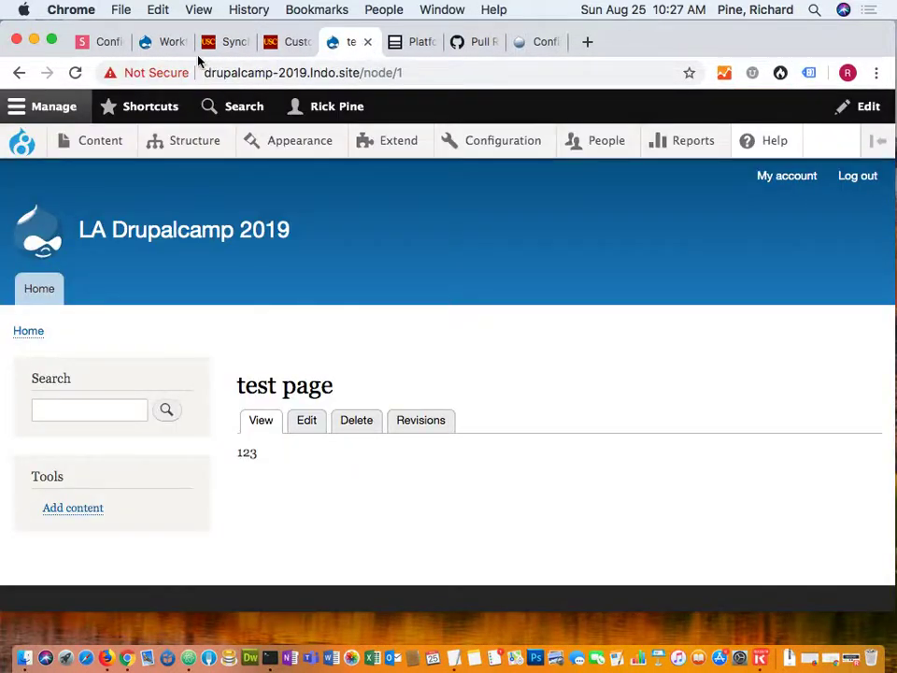
left_click(168, 45)
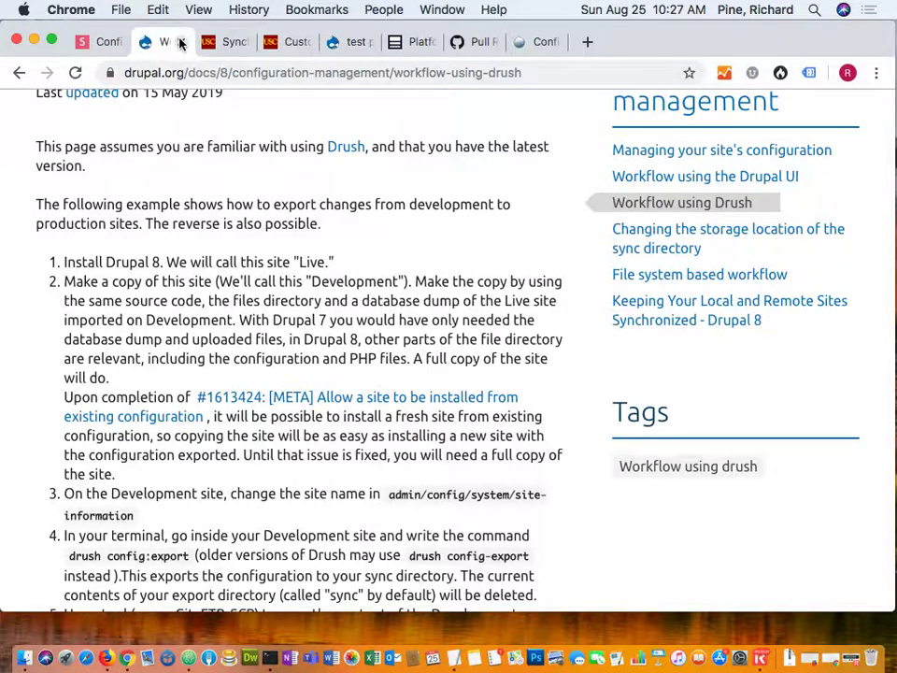
left_click(180, 42)
left_click(110, 51)
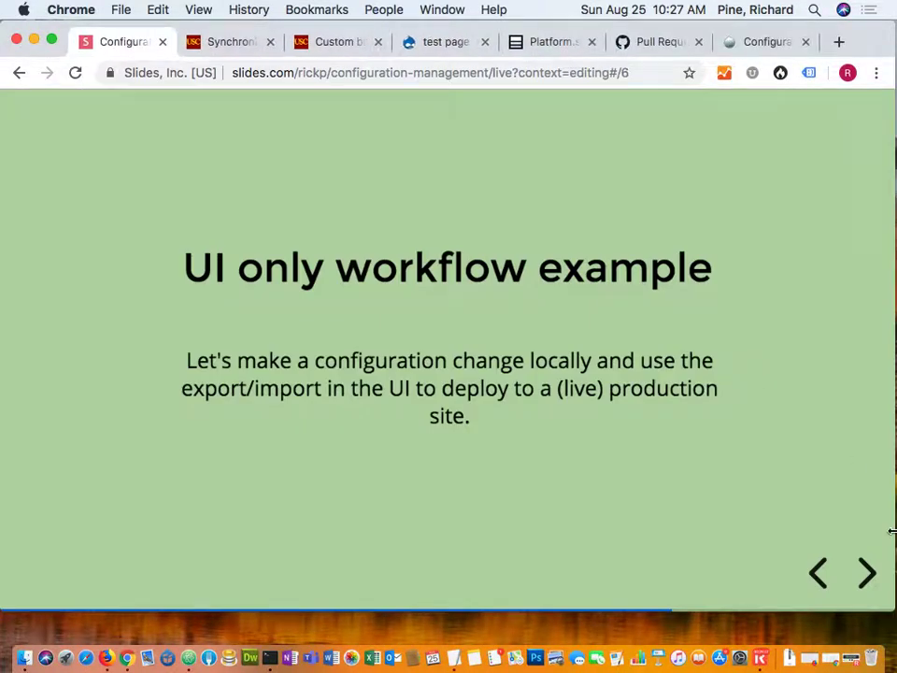
Advance to the 'Drush/Git/SSH example' slide, then show the USC Synchronize page.
left_click(868, 578)
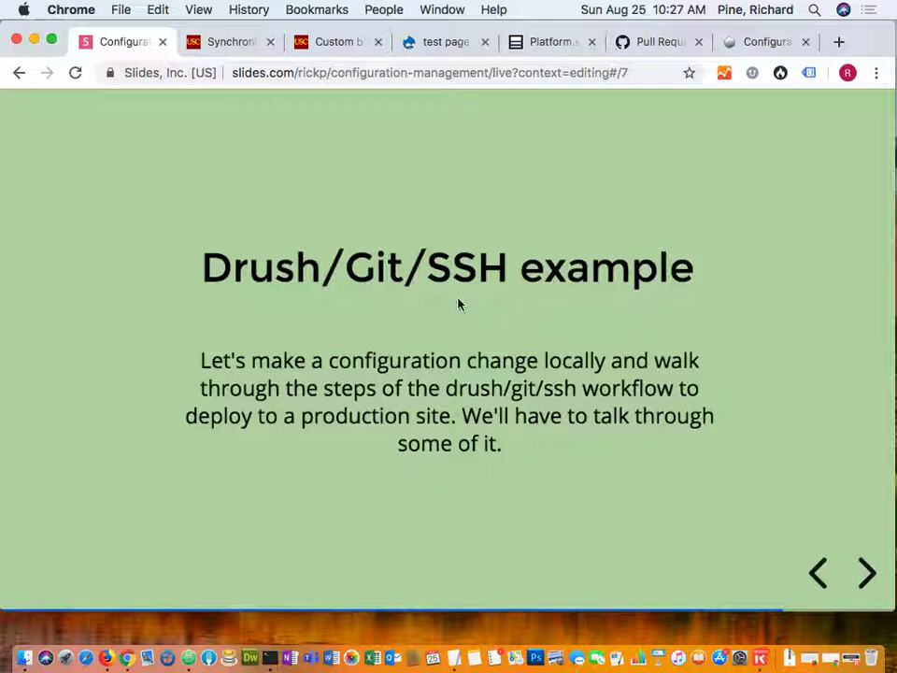
left_click(230, 41)
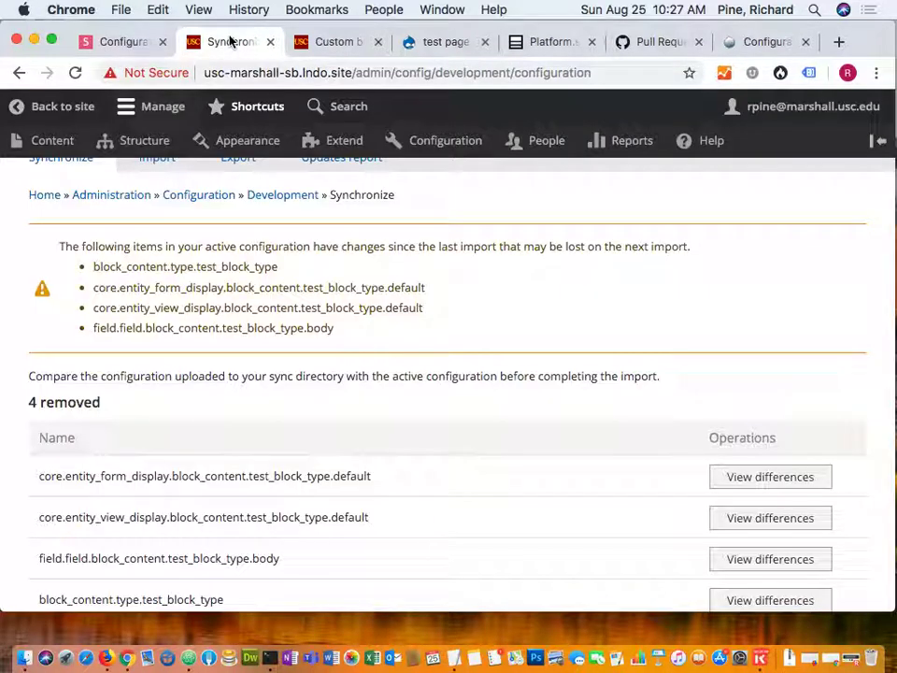
scroll(242, 235, "down", 3)
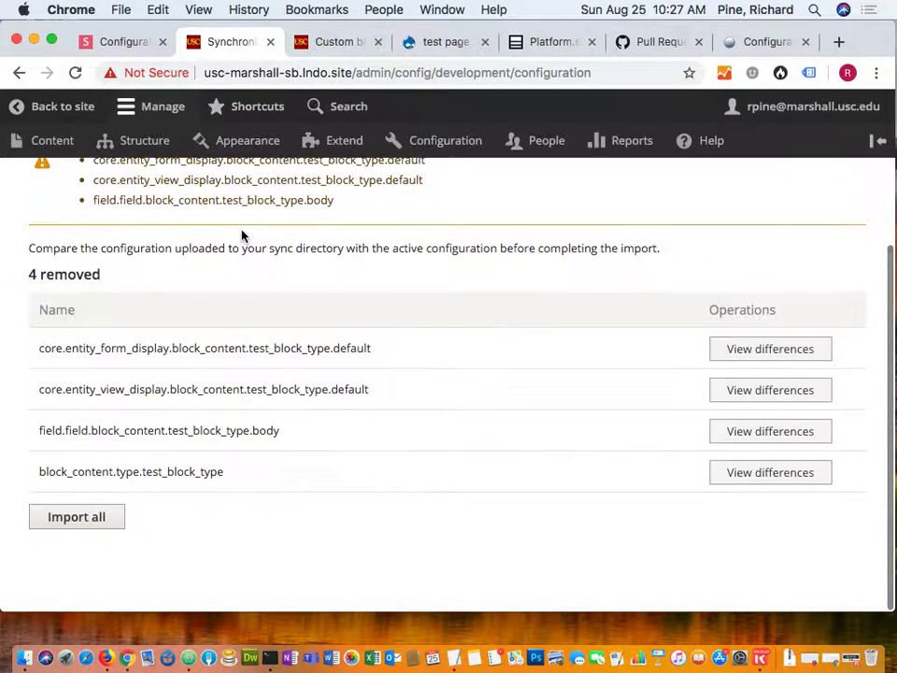
scroll(242, 234, "up", 2)
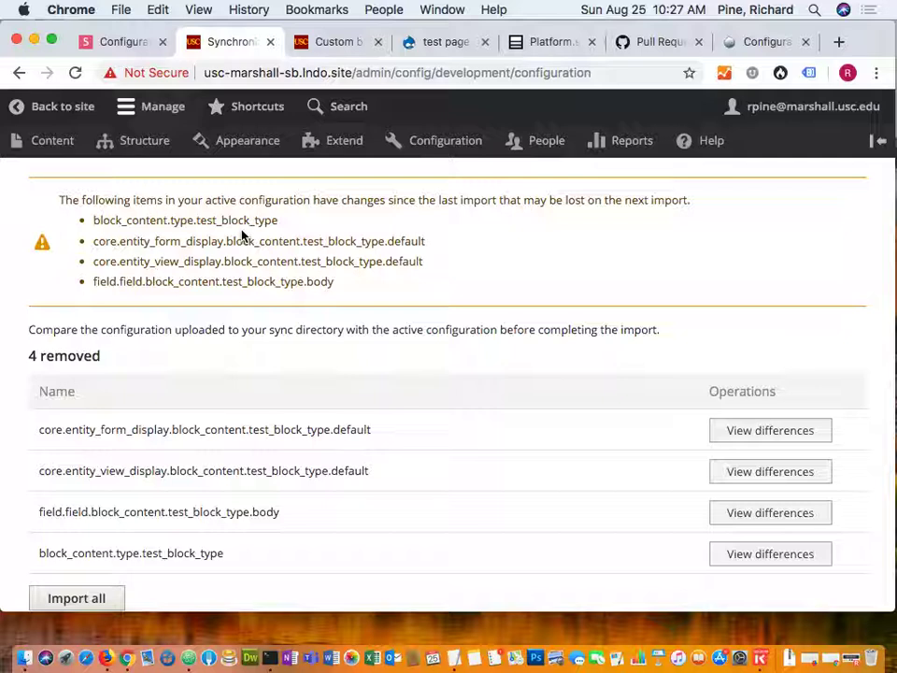
Run git status in Terminal: branch Dev, only dump.sql.gz and Commands untracked.
left_click(269, 660)
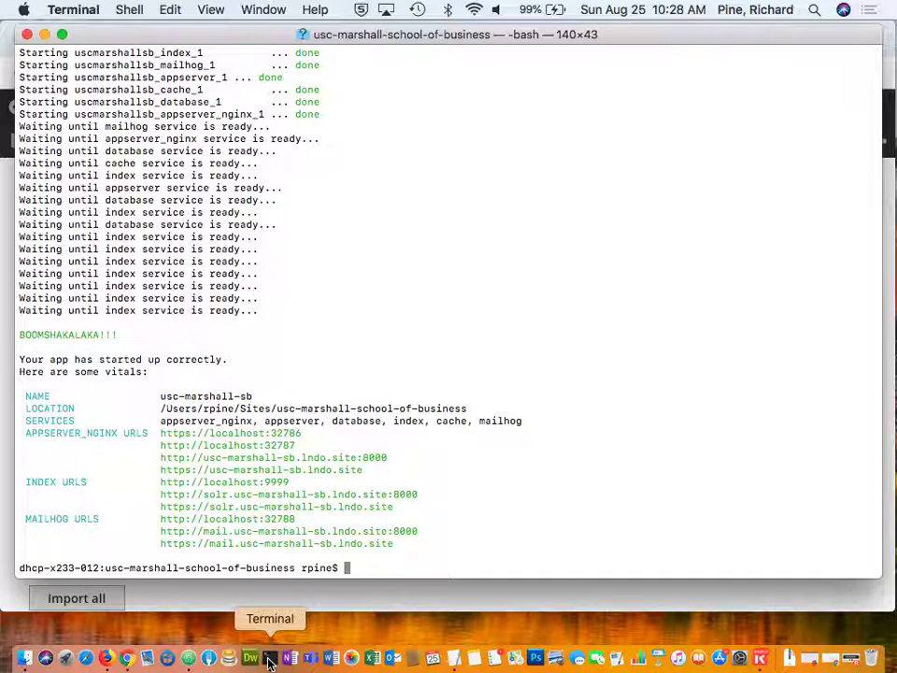
type("git status")
key("Return")
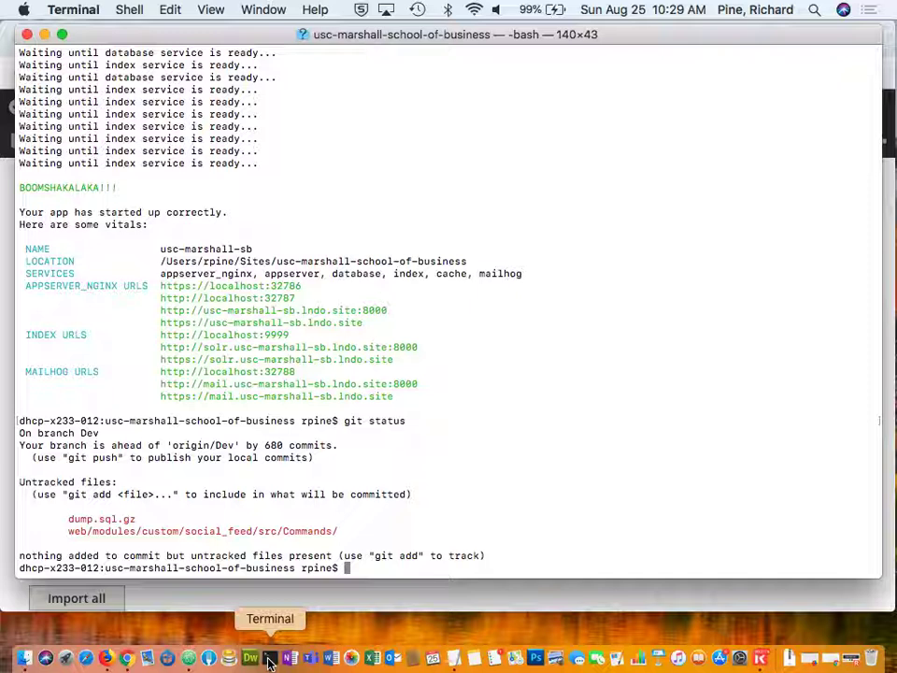
Run 'lando drush cex sync' and answer y to export the four test_block_type items to /app/config/sync.
type("landi")
key("BackSpace")
key("BackSpace")
type("\\\\\\")
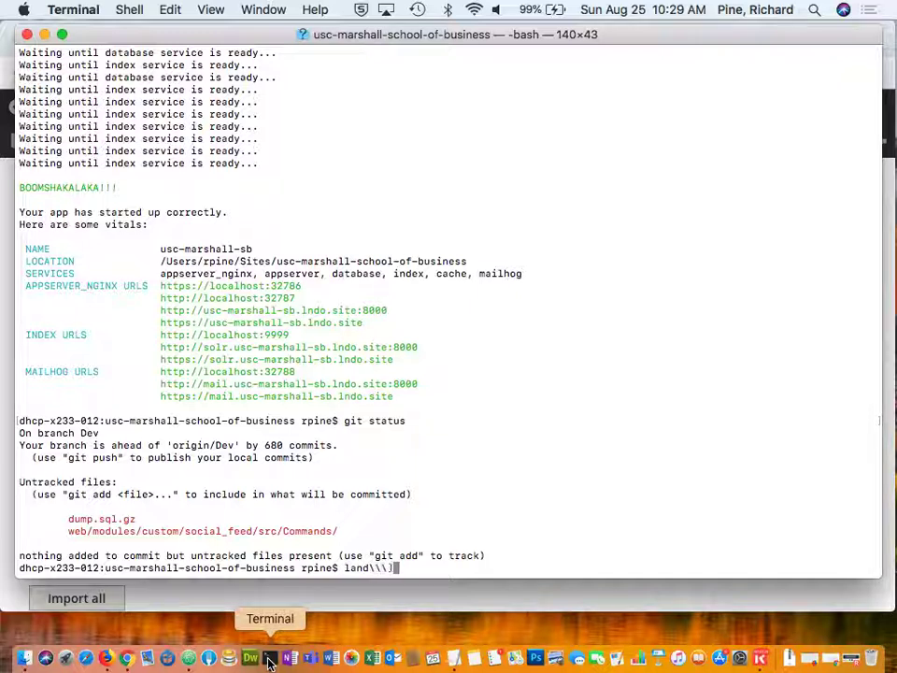
key("BackSpace")
key("BackSpace")
key("BackSpace")
type("o dru")
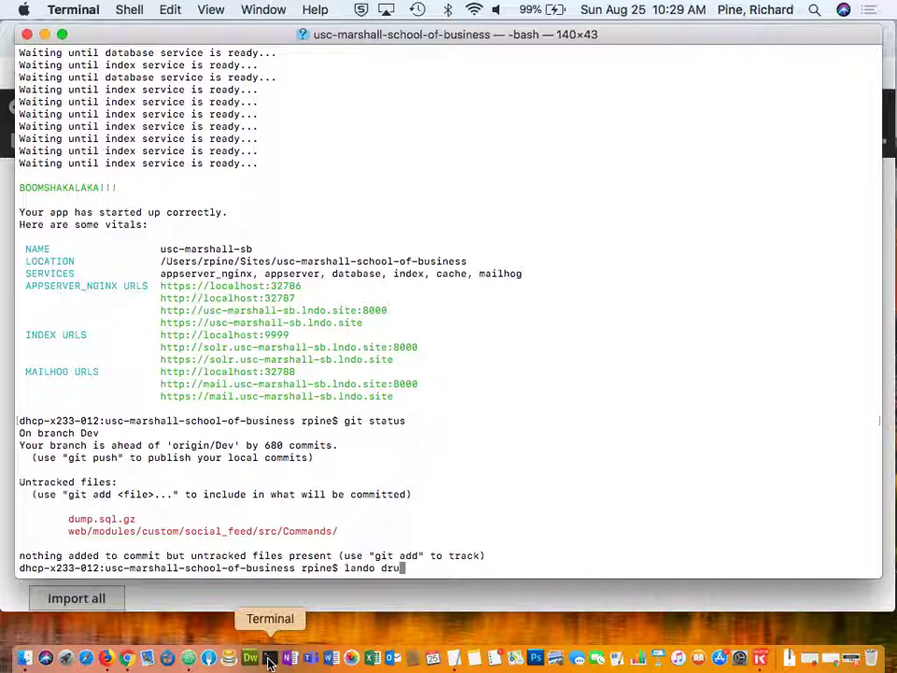
type("sh cex sync")
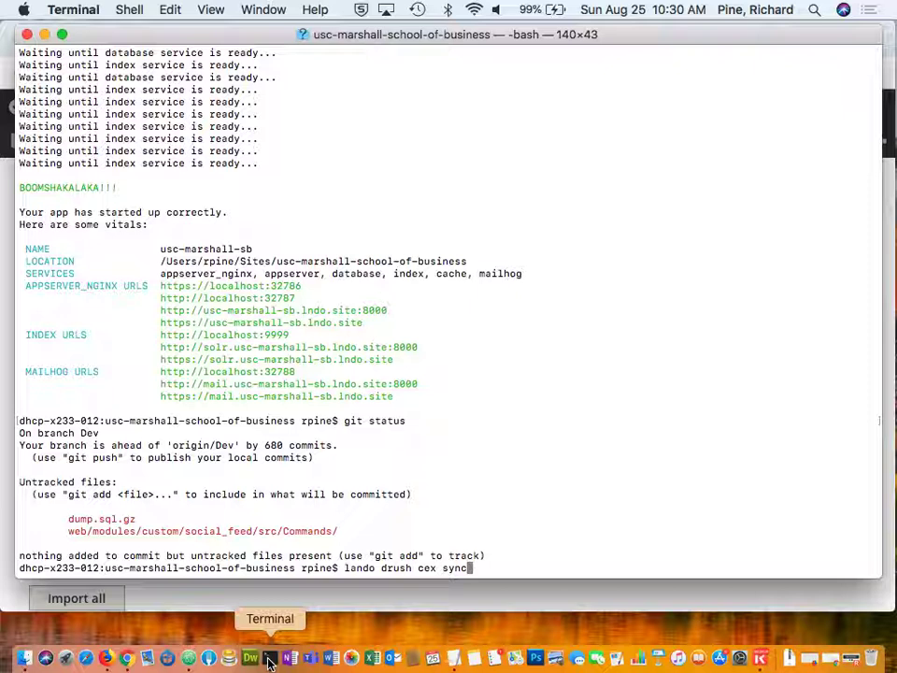
key("Return")
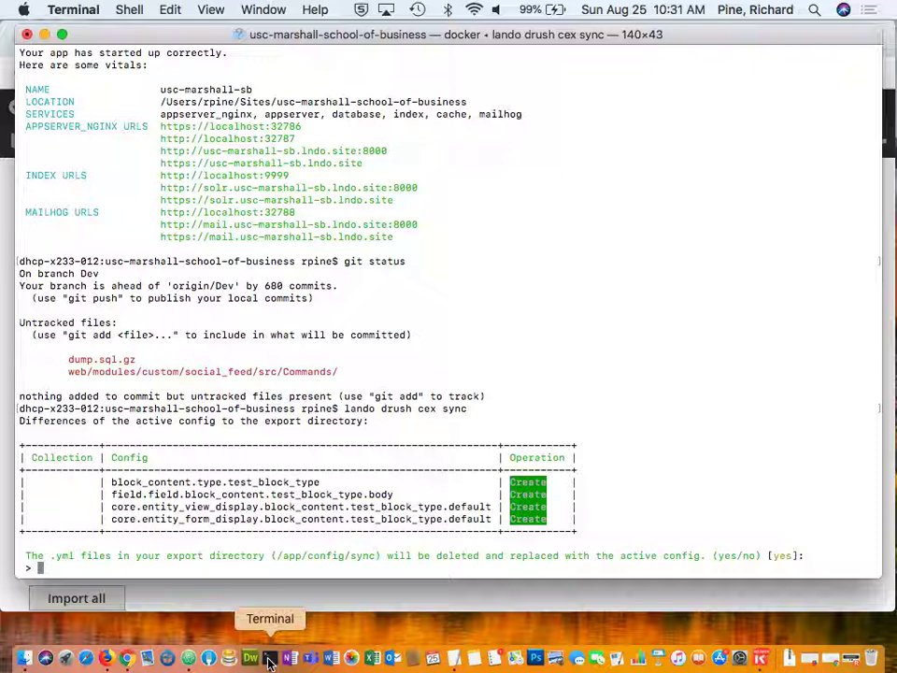
type("y")
key("Return")
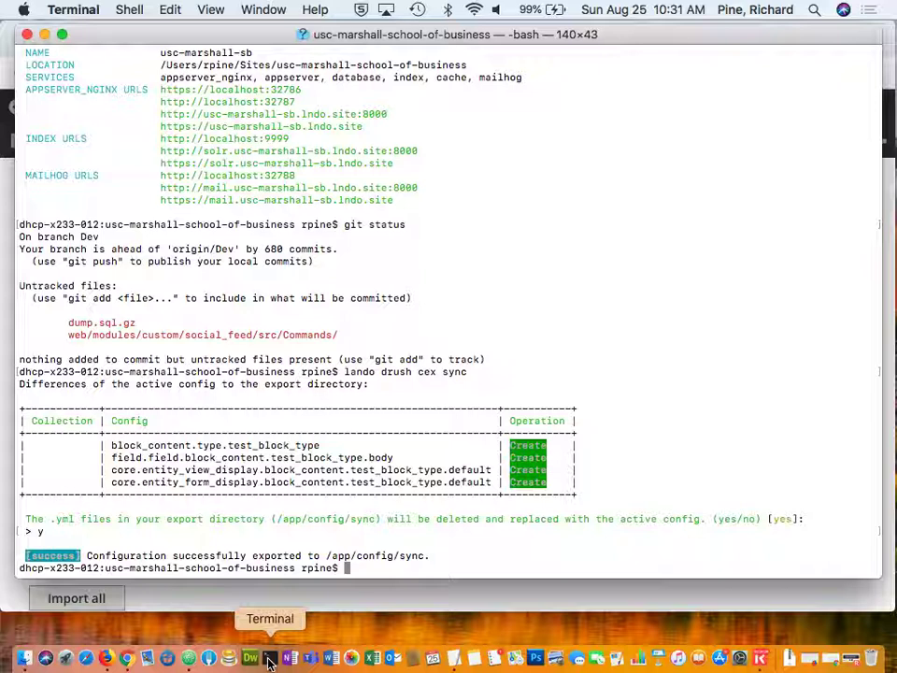
Run git status to see the four new config/sync test_block_type YAML files untracked, then begin a git push.
type("git stuat")
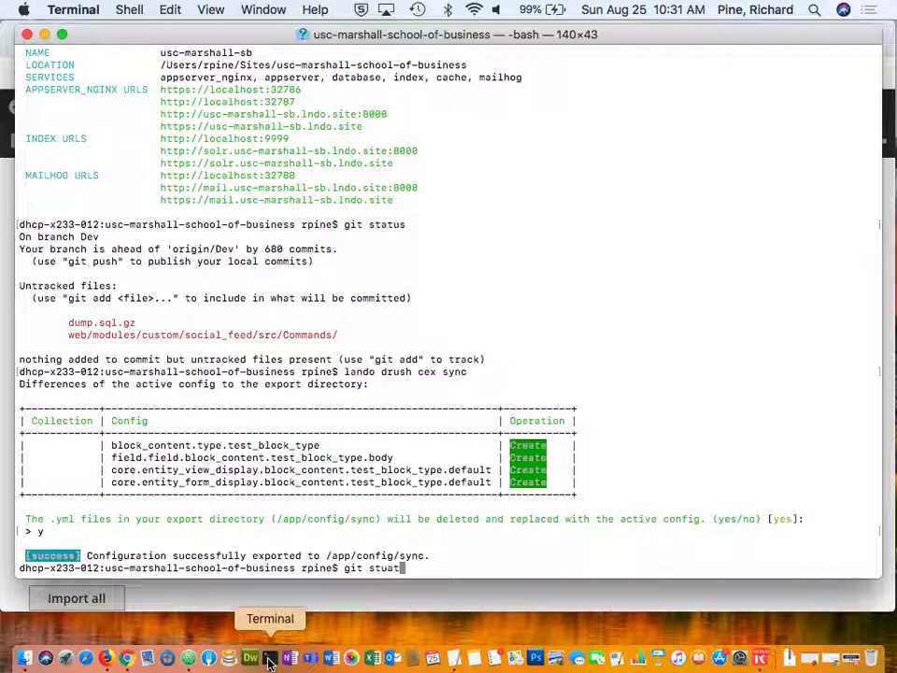
key("BackSpace")
key("BackSpace")
key("BackSpace")
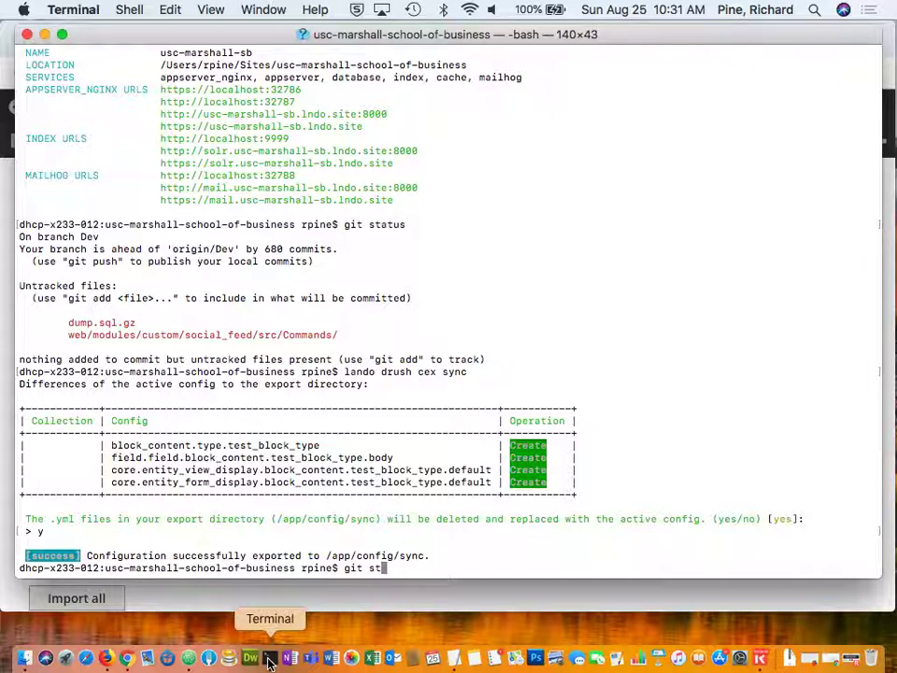
type("atus")
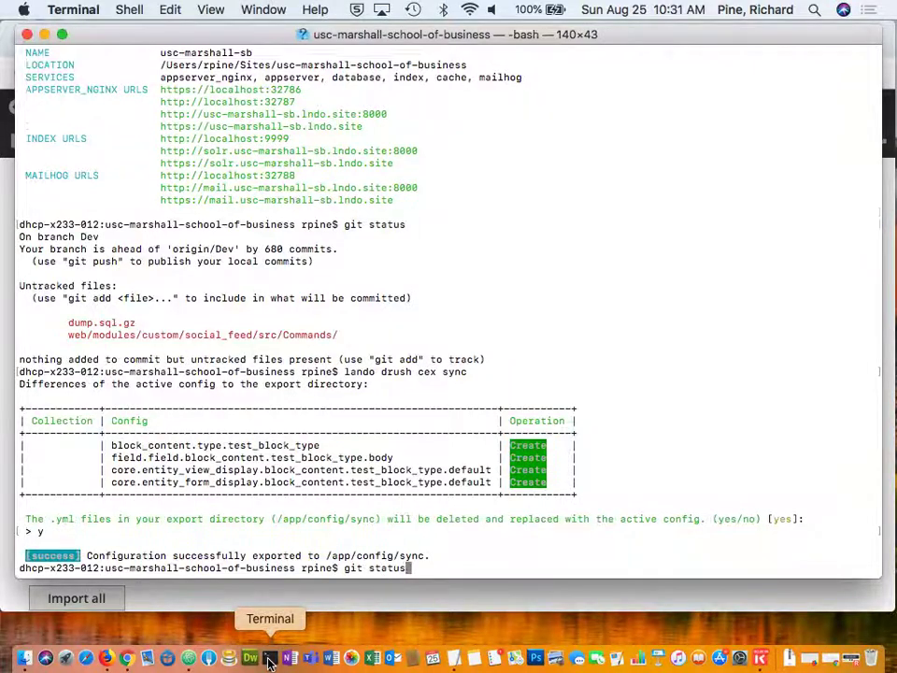
key("Return")
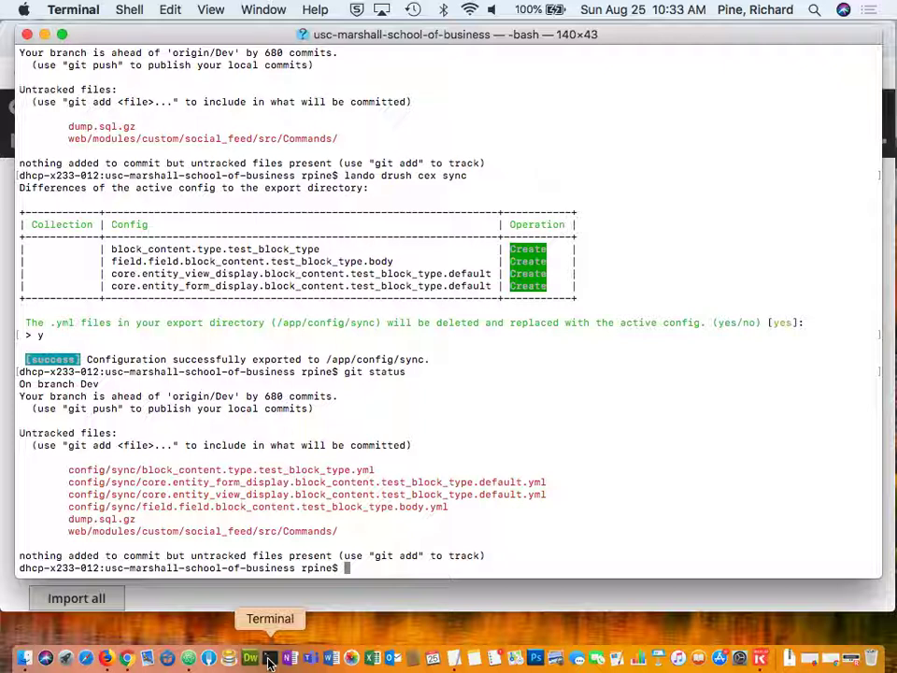
type("git status")
key("BackSpace")
key("BackSpace")
key("BackSpace")
key("BackSpace")
key("BackSpace")
key("BackSpace")
Enter 'git push -u origin nameofbranch' in Terminal, then return to Chrome's Synchronize page.
type("push -u orign")
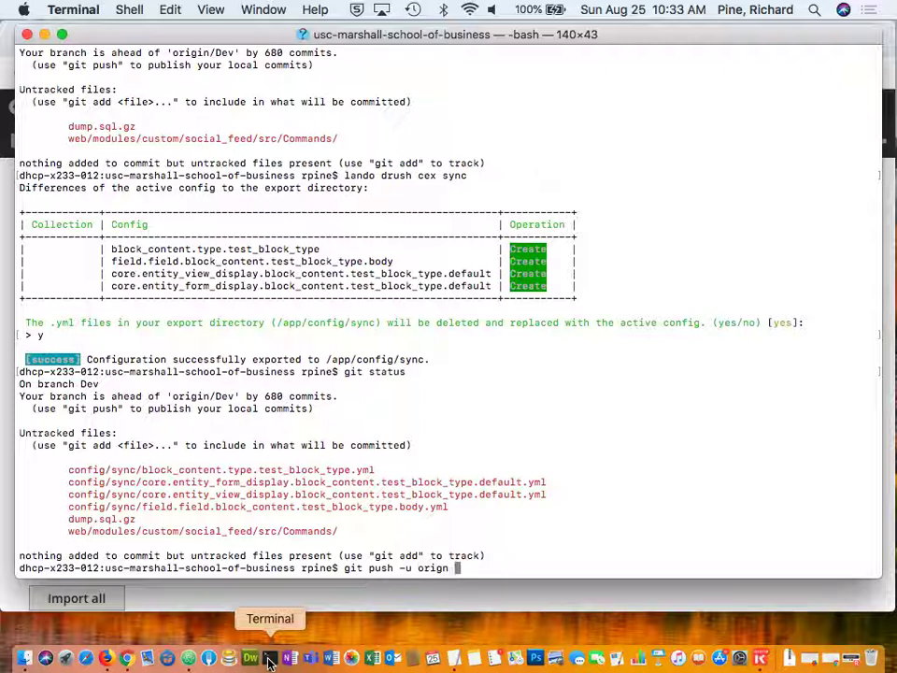
key("BackSpace")
key("BackSpace")
type("in nameof")
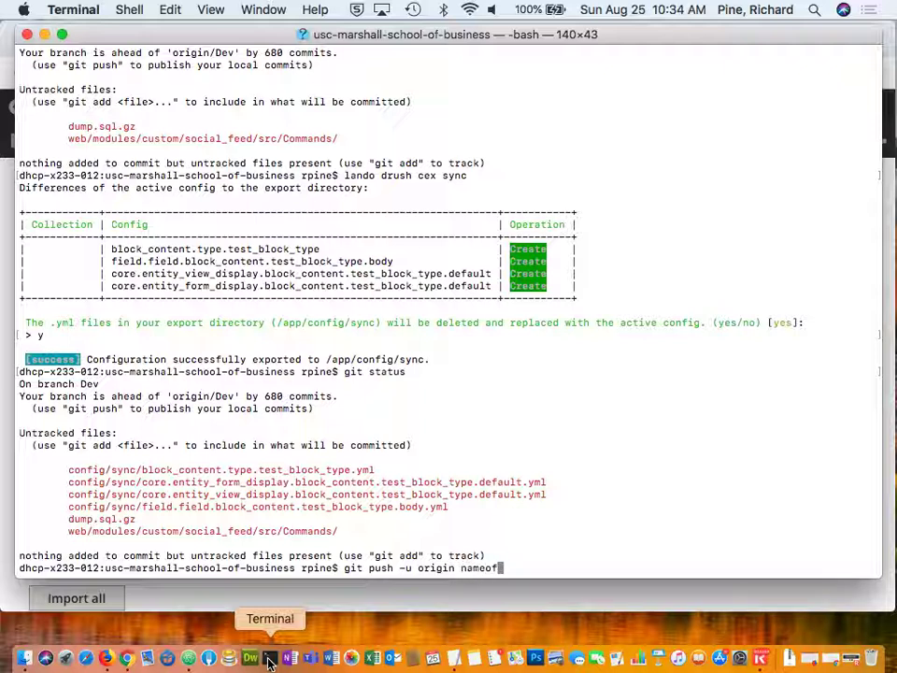
type("brcno")
key("BackSpace")
key("BackSpace")
key("BackSpace")
type("a")
key("BackSpace")
type("n")
key("BackSpace")
type("nh")
key("BackSpace")
key("BackSpace")
key("BackSpace")
type("anch")
key("super+Tab")
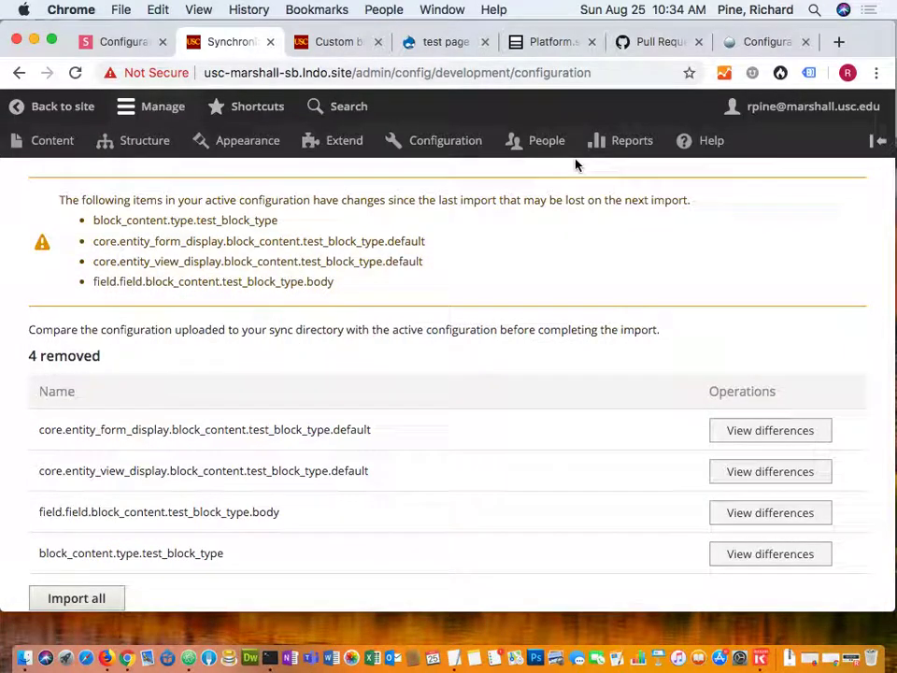
Go to the Marshall-School-of-Business/USC GitHub repository and view its Dev branch file list.
left_click(644, 50)
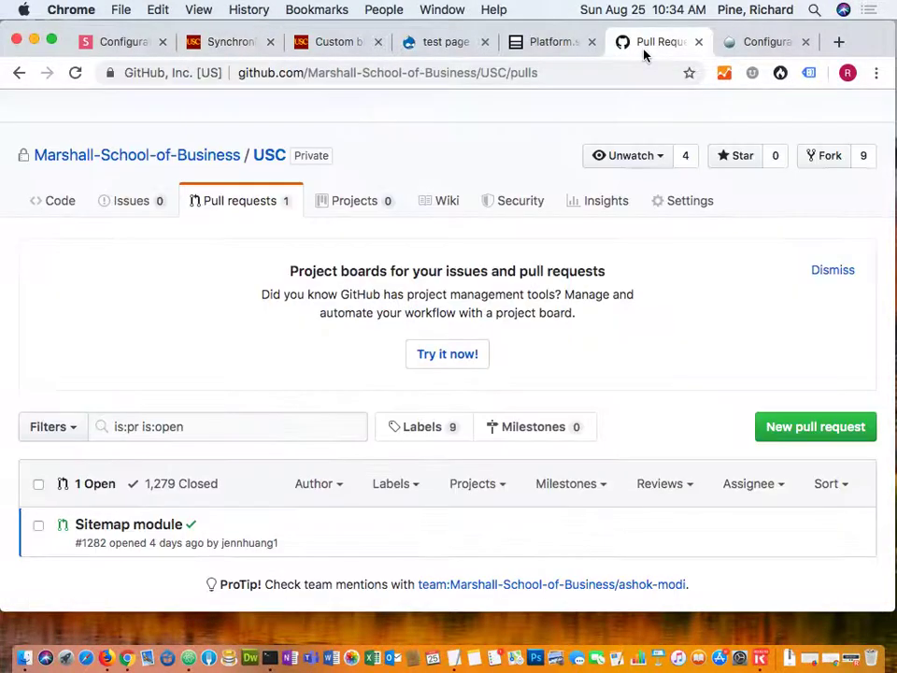
left_click(274, 164)
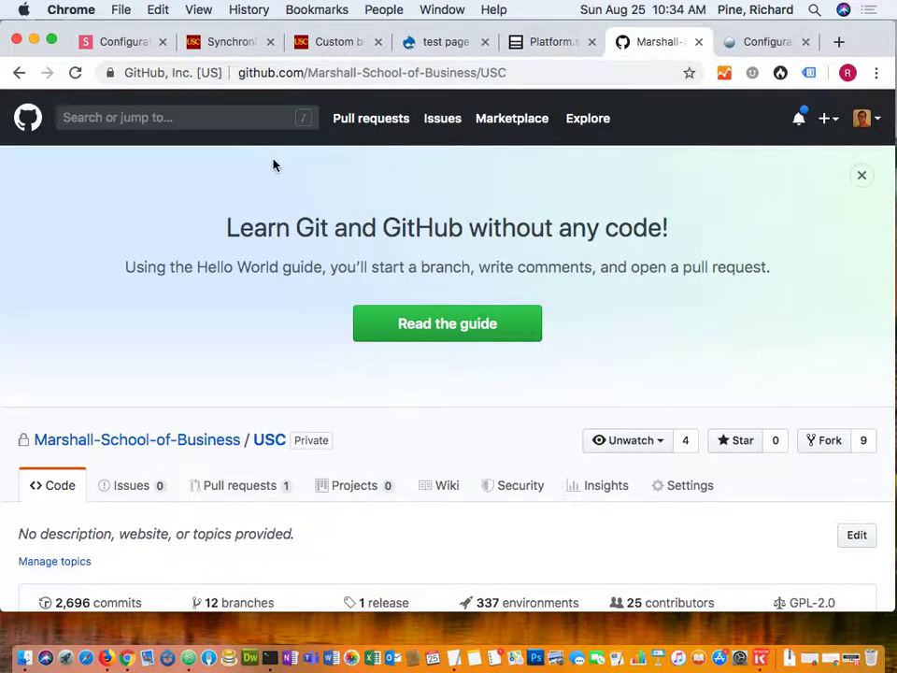
scroll(240, 261, "down", 3)
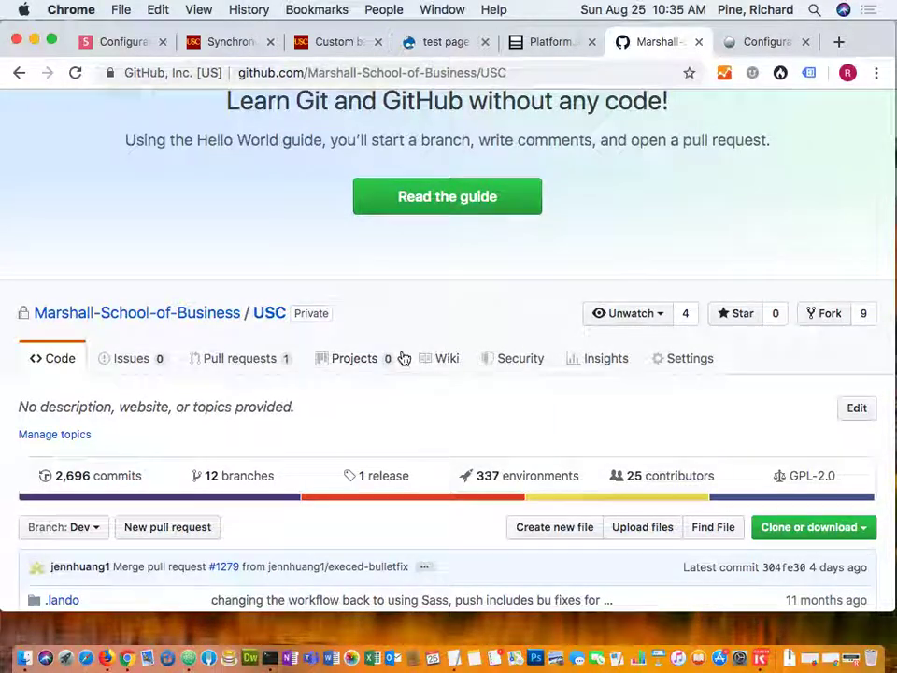
scroll(307, 306, "up", 2)
scroll(307, 309, "up", 1)
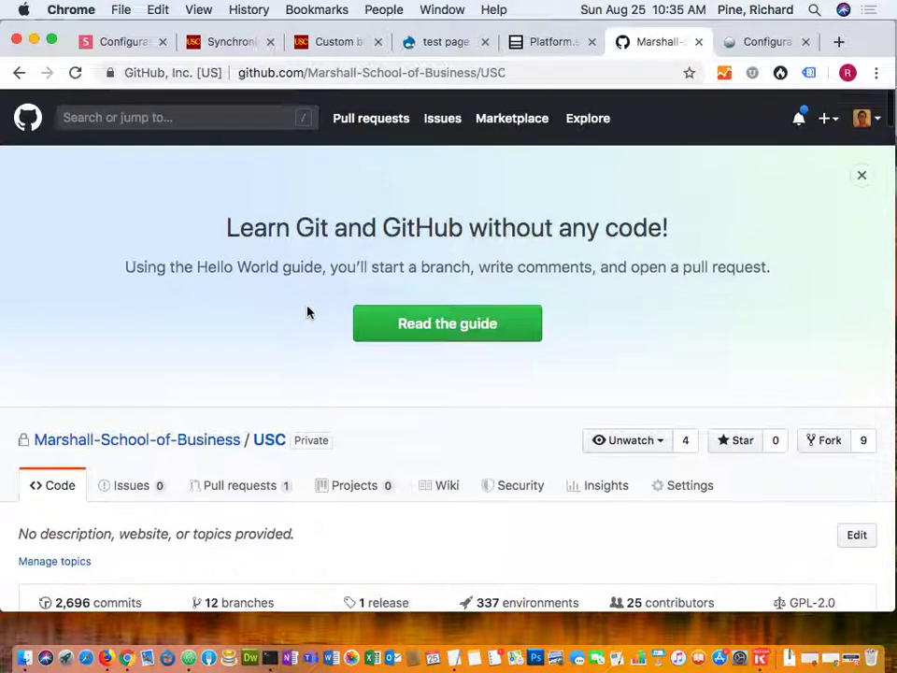
scroll(307, 312, "down", 6)
List the USC repository's pull requests to find the open Sitemap module PR #1282.
left_click(242, 214)
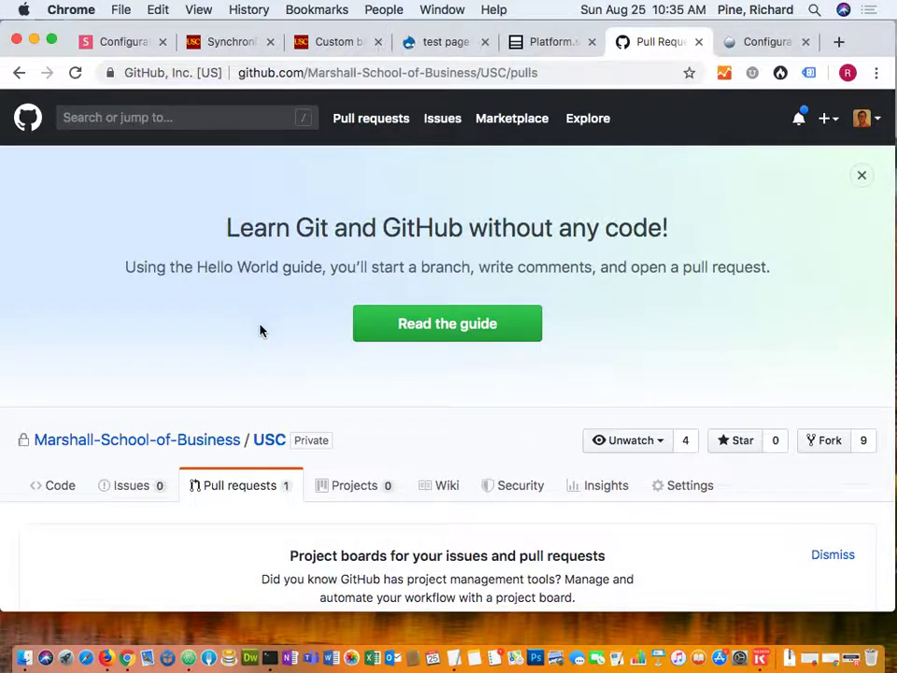
scroll(261, 330, "down", 3)
scroll(261, 330, "down", 5)
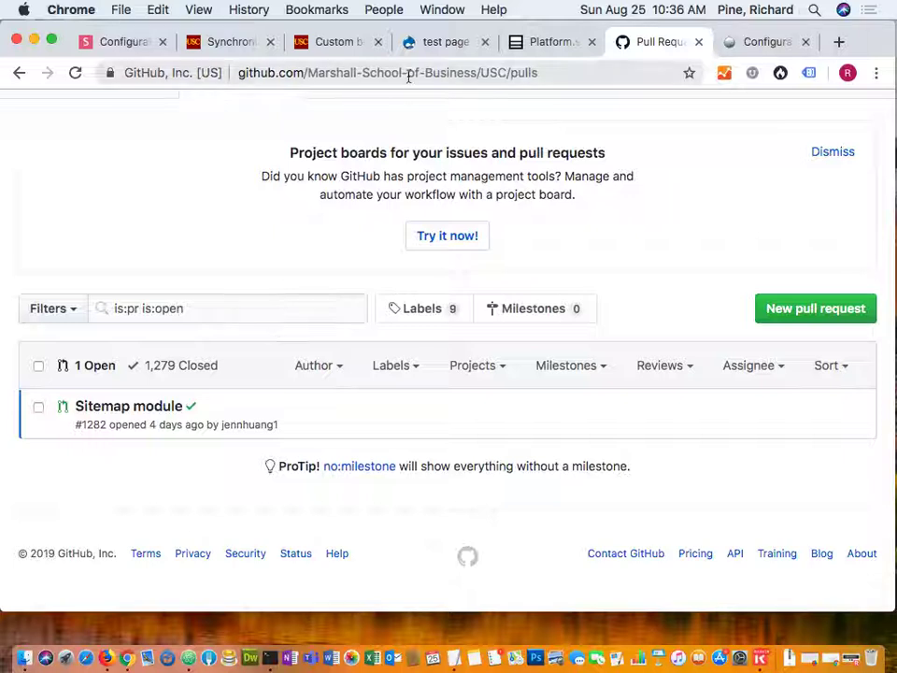
Open the PR #1282 Sitemap environment overview in the Platform.sh console.
left_click(549, 45)
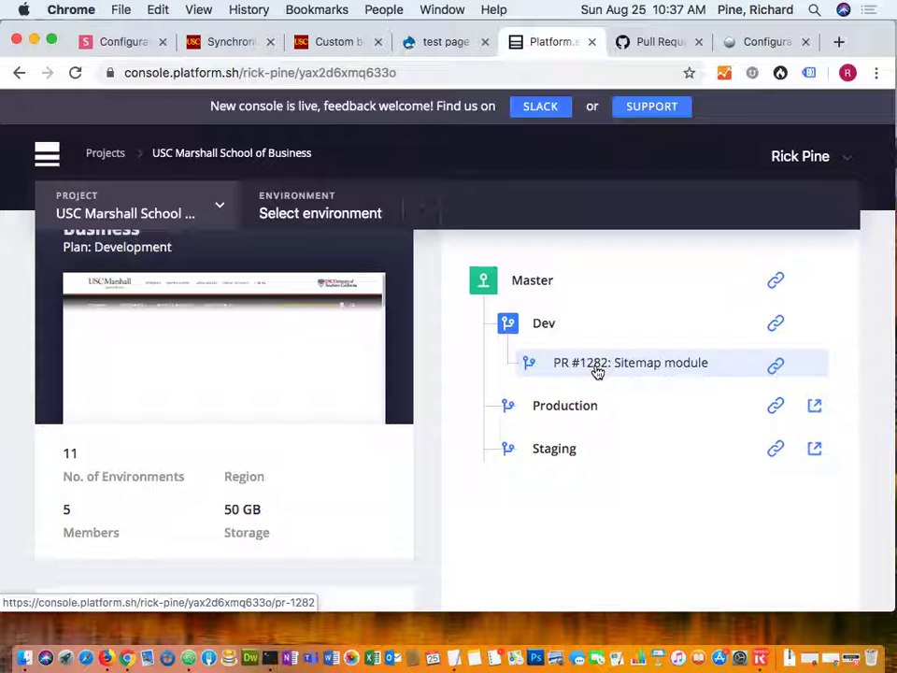
left_click(597, 372)
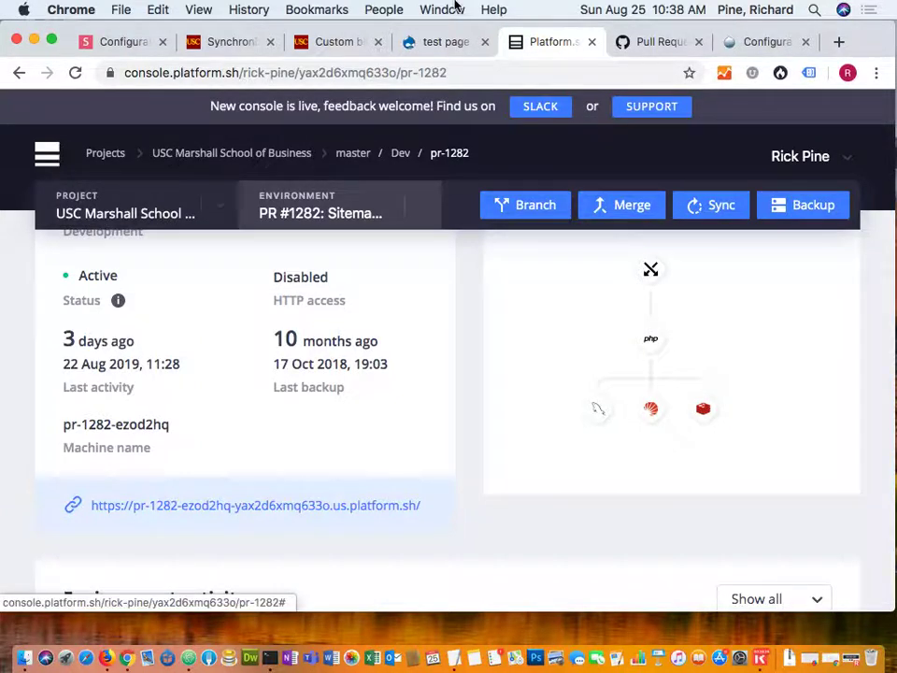
Open the Sitemap module pull request #1282 and check that all checks passed with no conflicts.
left_click(659, 44)
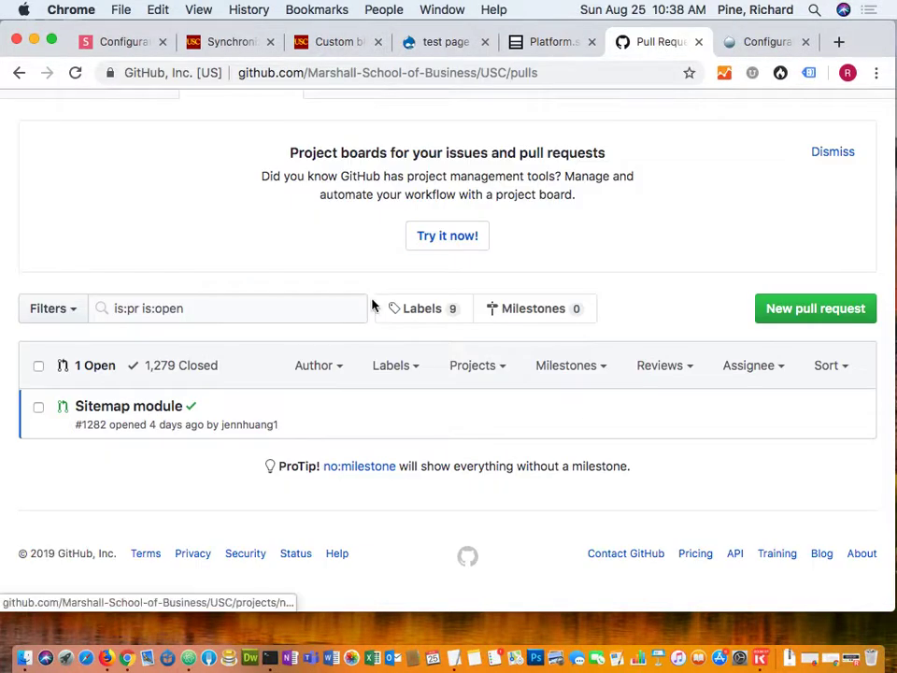
left_click(122, 408)
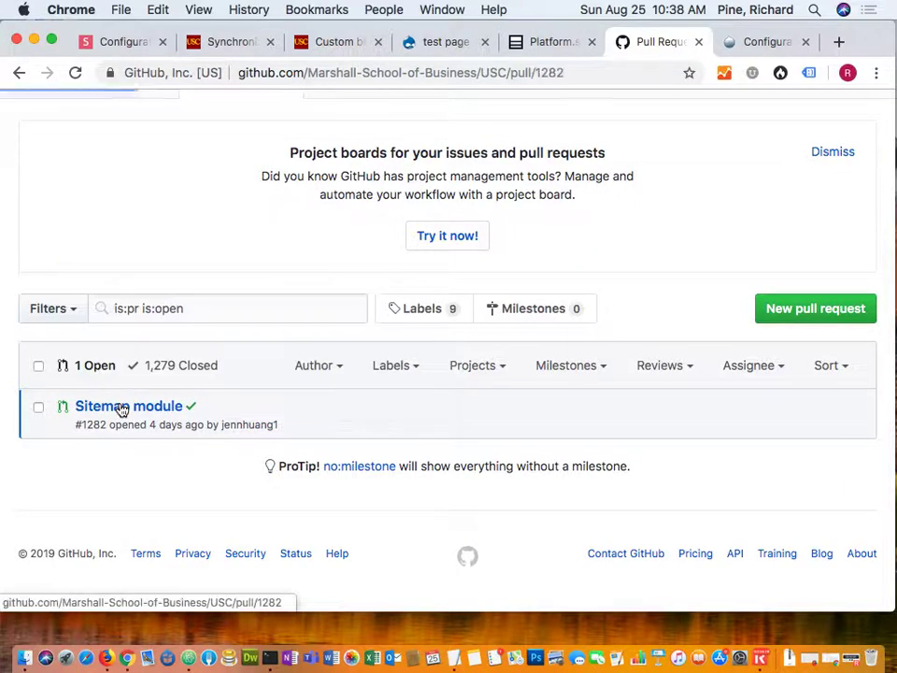
scroll(120, 409, "down", 10)
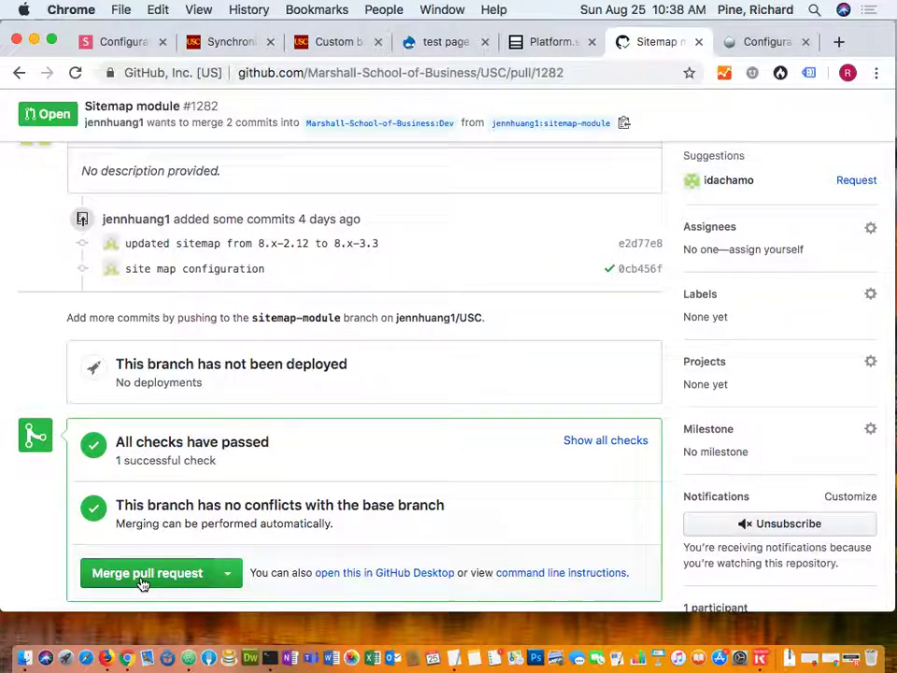
Navigate Platform.sh to the USC Marshall School of Business project's Dev environment overview.
left_click(543, 44)
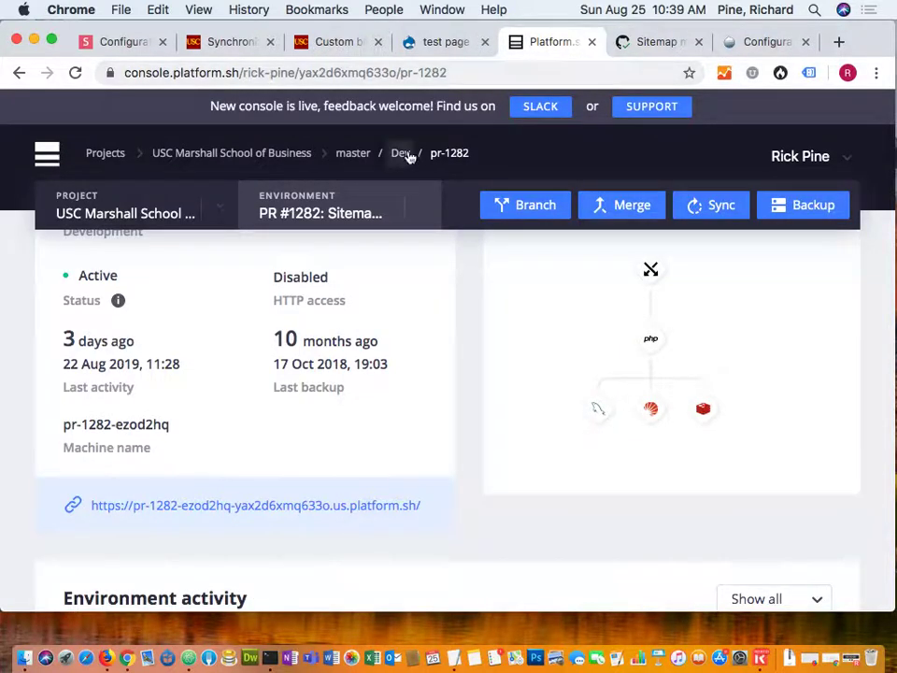
left_click(422, 208)
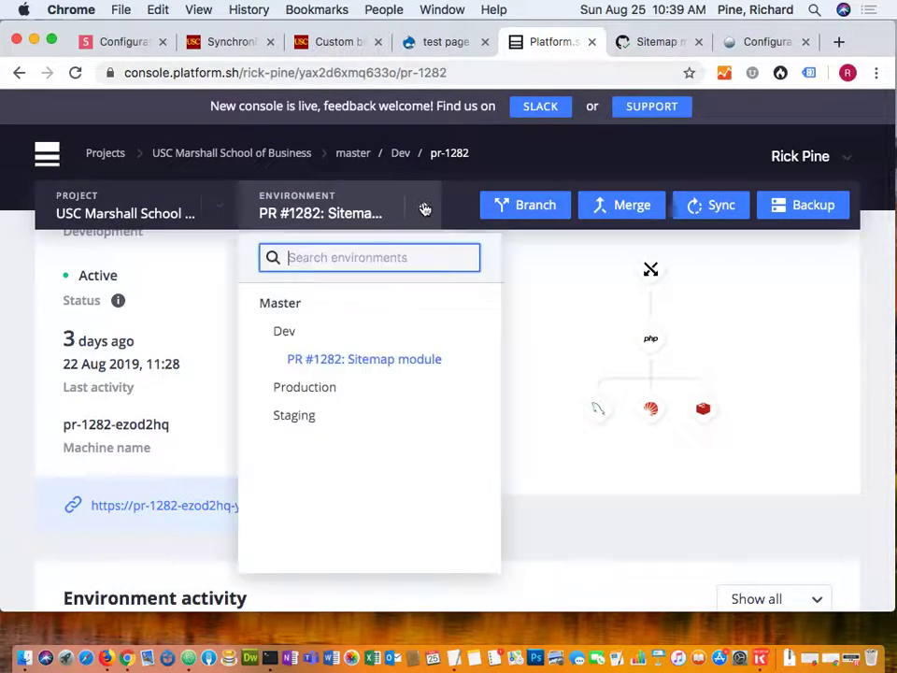
left_click(277, 336)
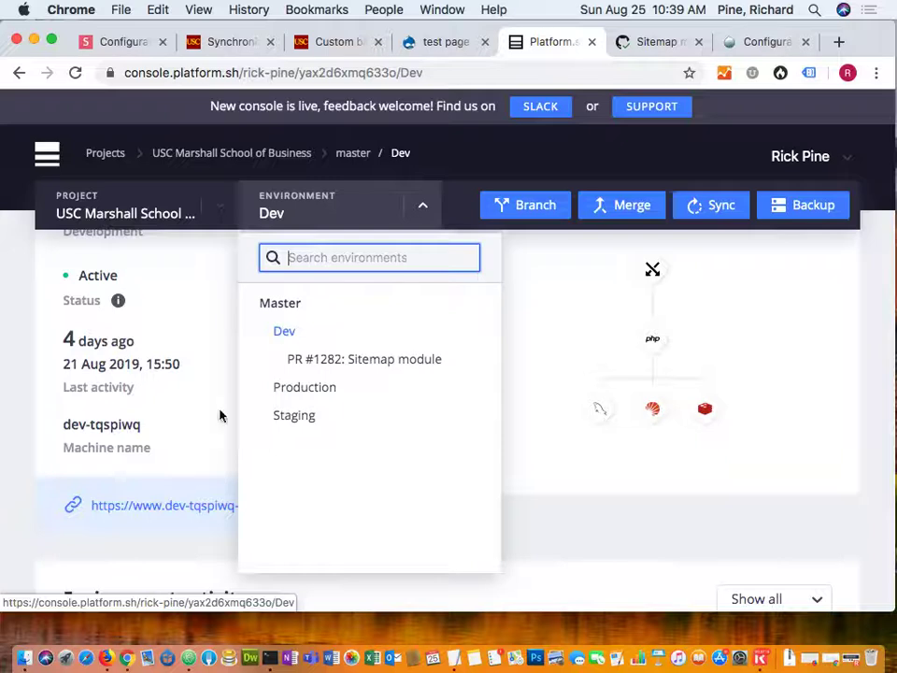
left_click(268, 213)
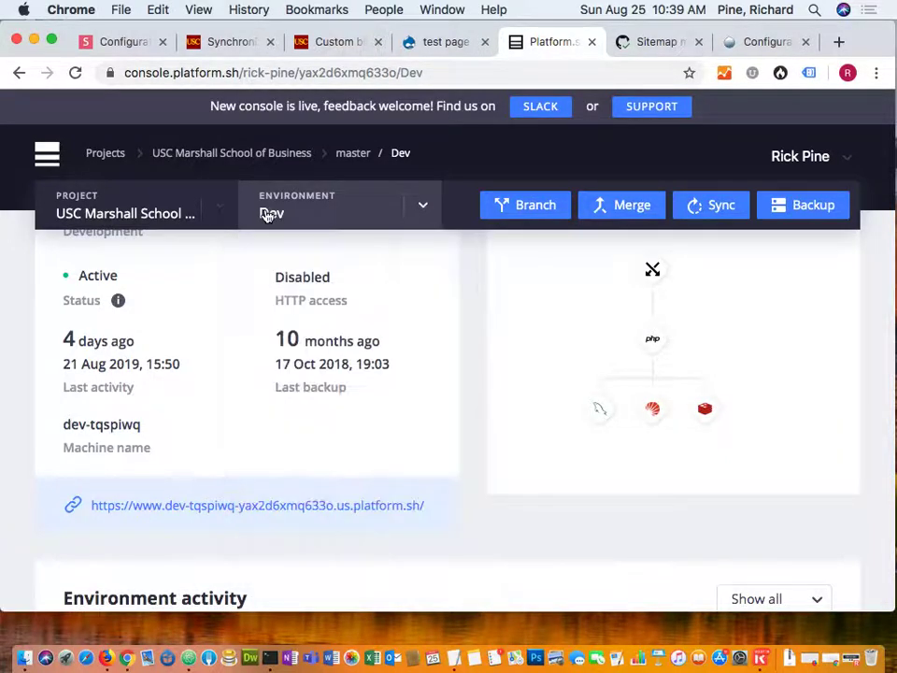
left_click(268, 214)
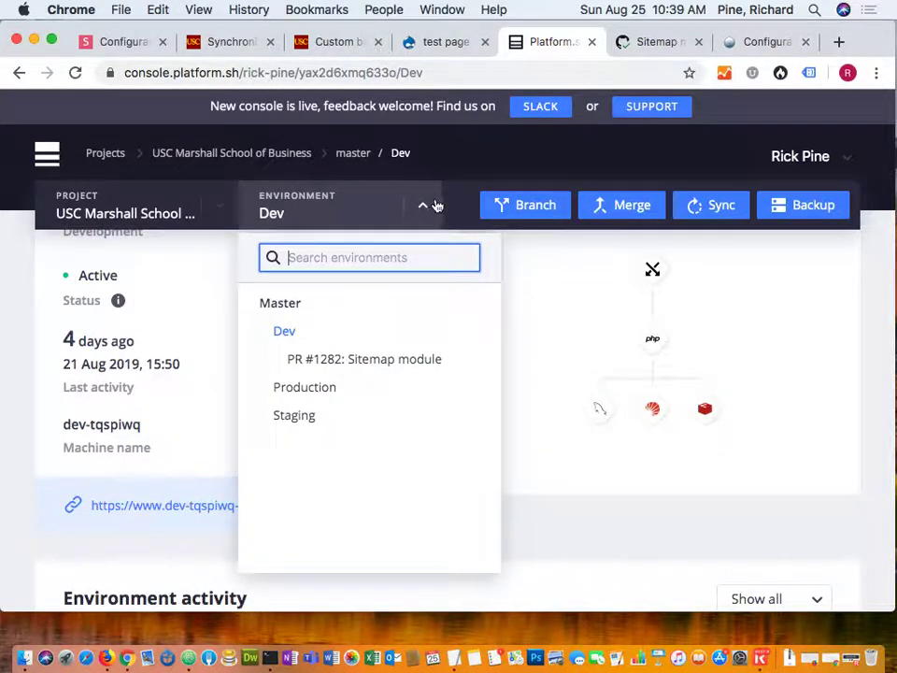
left_click(426, 204)
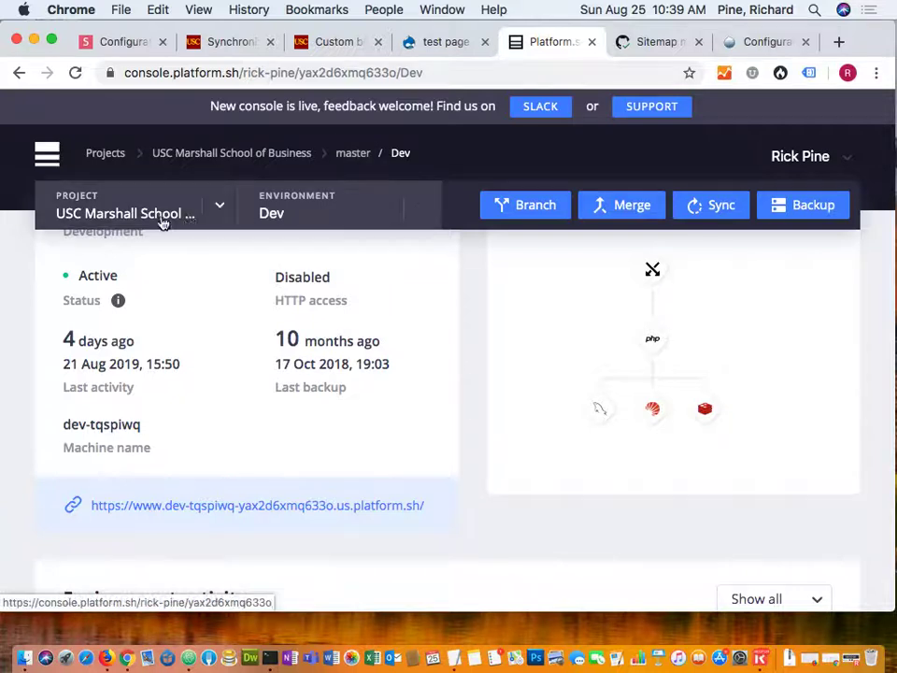
left_click(217, 206)
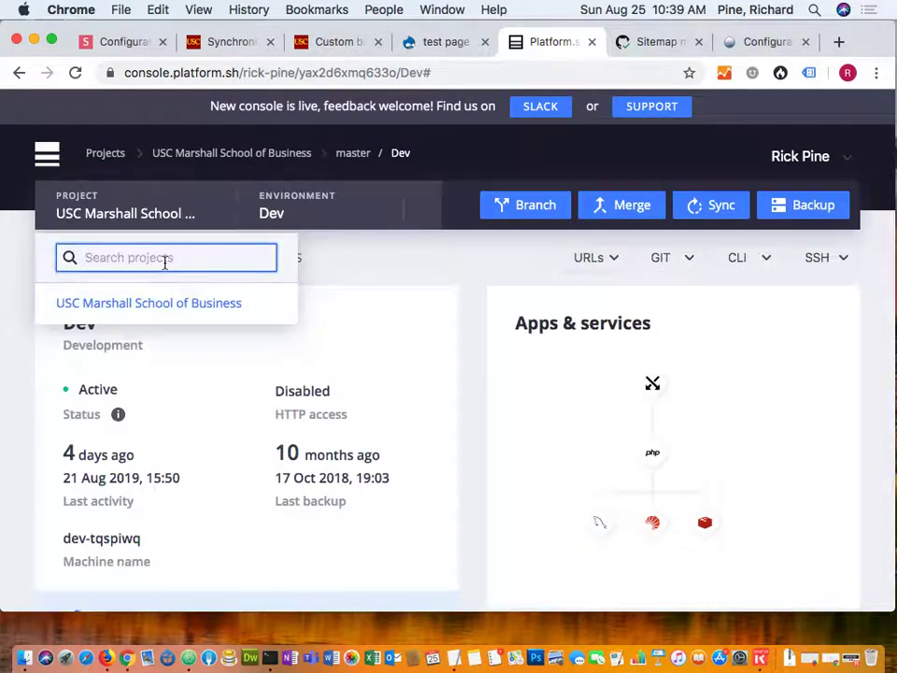
left_click(150, 305)
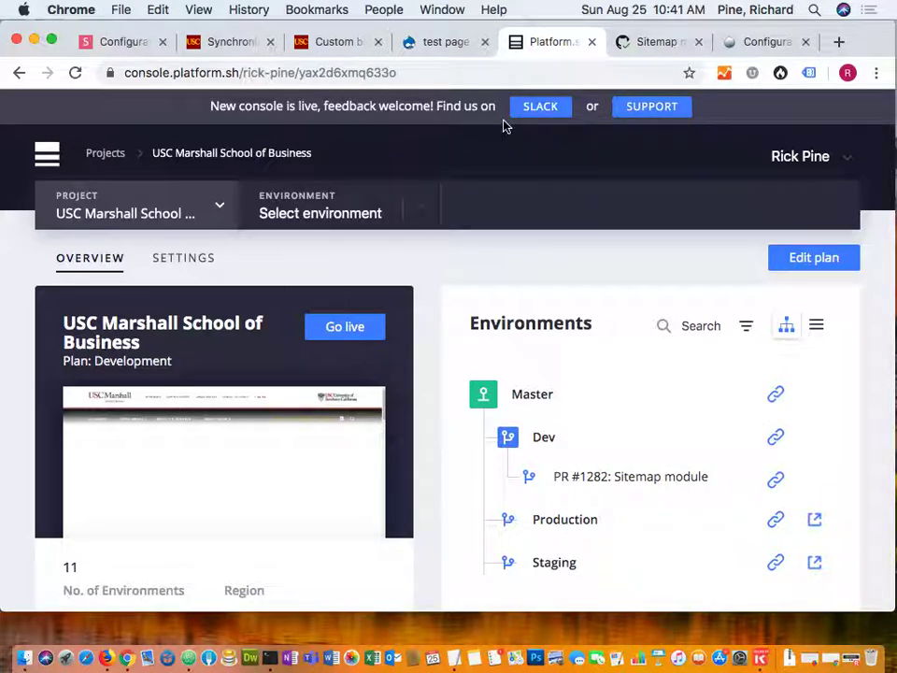
left_click(539, 441)
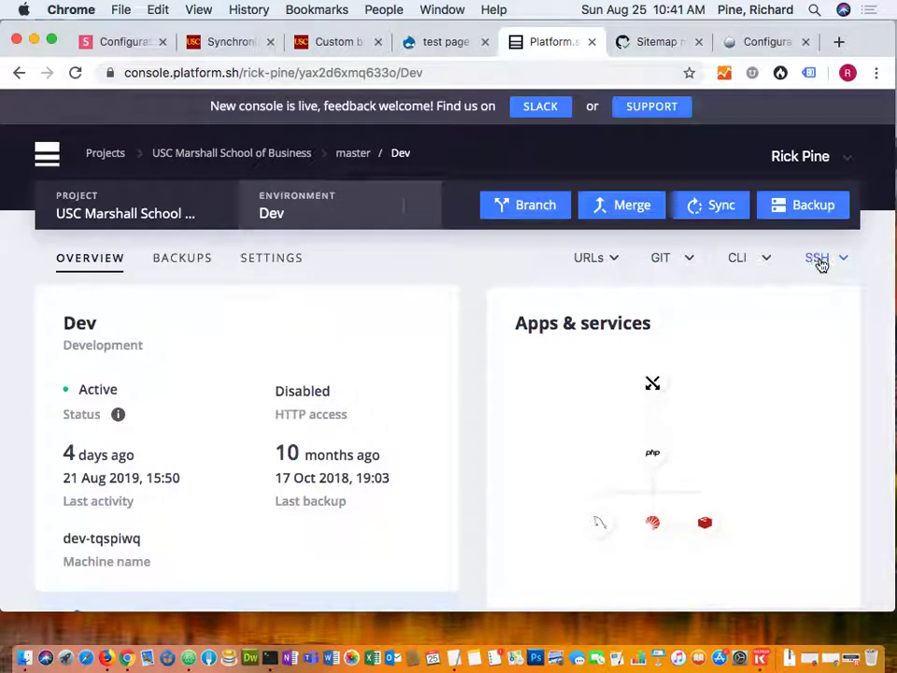
Copy the Dev environment's SSH command from its URLs and SSH dropdowns.
left_click(611, 264)
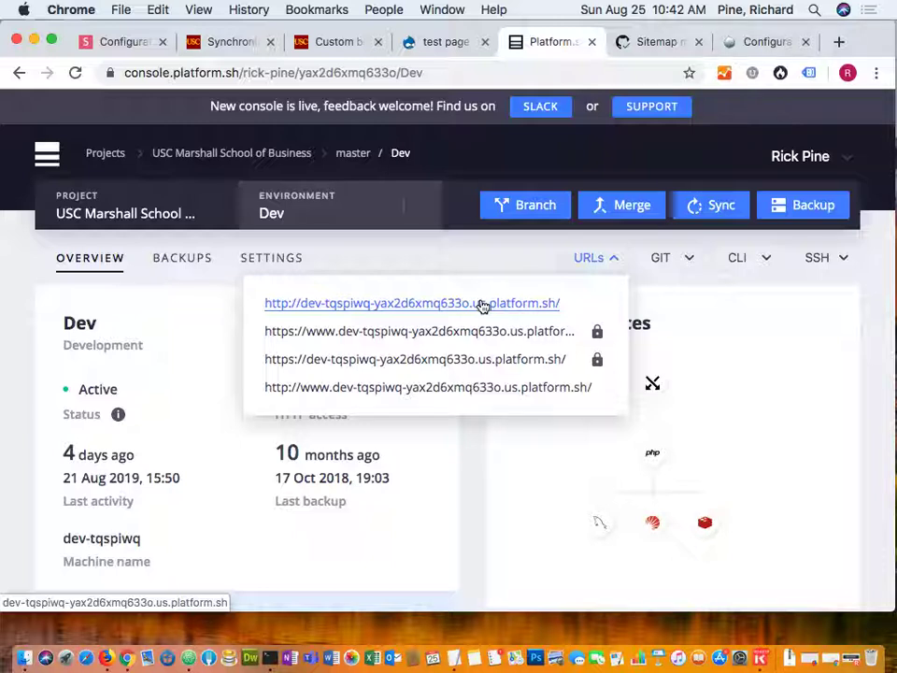
left_click(844, 266)
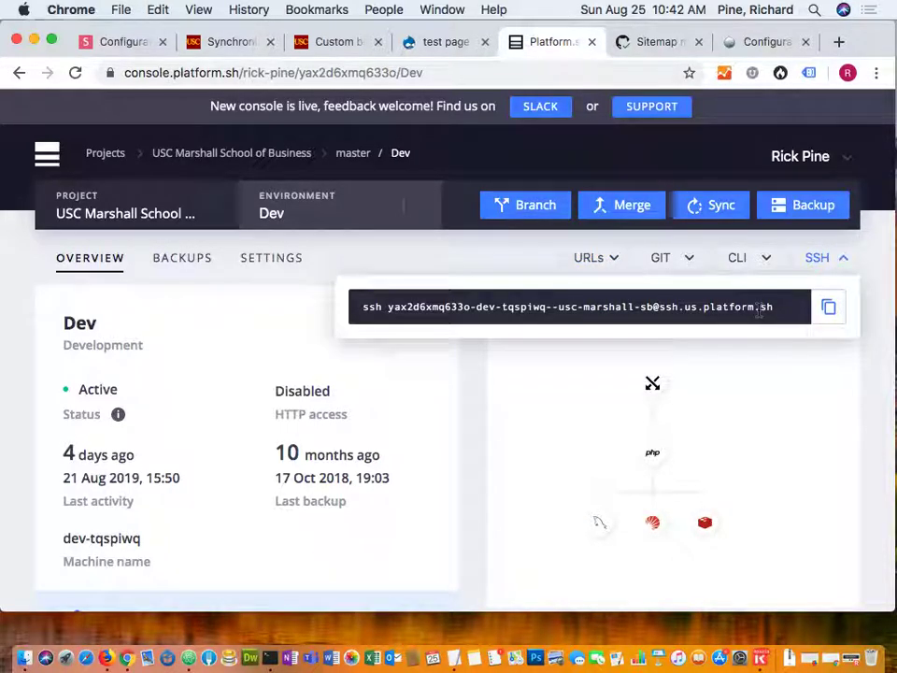
left_click(828, 309)
Replace the old git push command with the copied ssh command and connect to Dev.
left_click(270, 660)
key("BackSpace")
key("BackSpace")
key("BackSpace")
key("BackSpace")
key("BackSpace")
key("BackSpace")
key("BackSpace")
key("BackSpace")
key("BackSpace")
key("BackSpace")
key("BackSpace")
key("BackSpace")
key("BackSpace")
key("BackSpace")
key("BackSpace")
key("BackSpace")
key("BackSpace")
key("BackSpace")
key("BackSpace")
key("BackSpace")
key("BackSpace")
key("BackSpace")
key("BackSpace")
key("BackSpace")
key("BackSpace")
key("BackSpace")
key("BackSpace")
key("BackSpace")
key("BackSpace")
key("BackSpace")
key("BackSpace")
key("super+v")
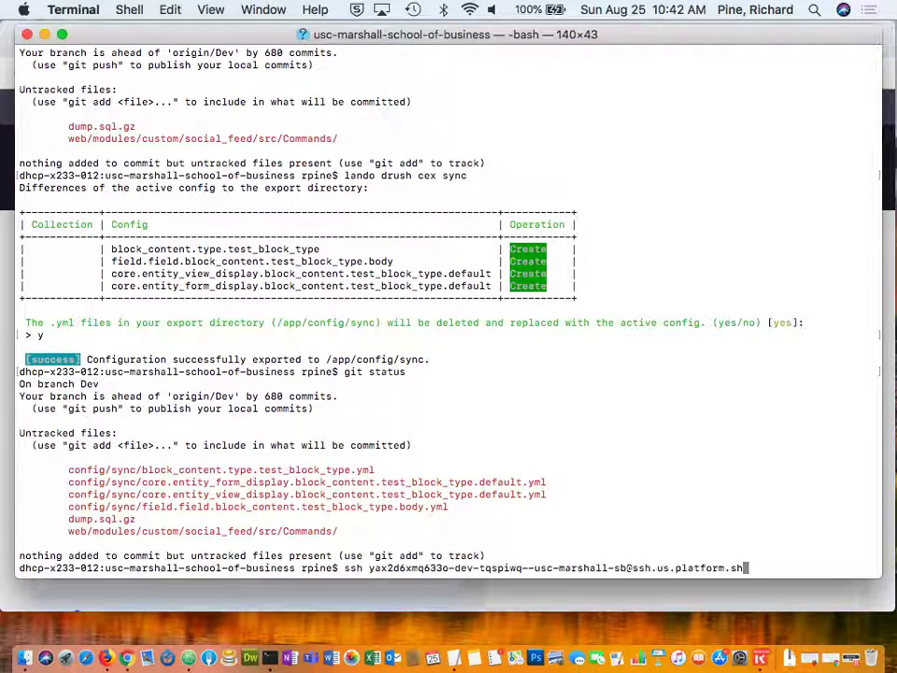
key("Return")
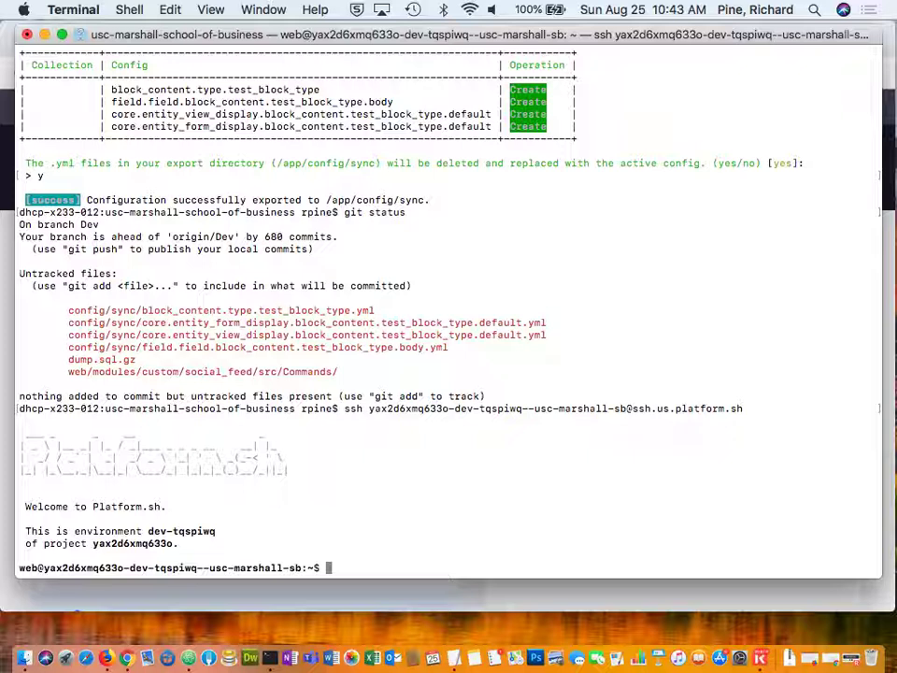
Run 'drush cim sync' on the remote Dev shell to import the configuration.
type("drush cim sync")
key("Return")
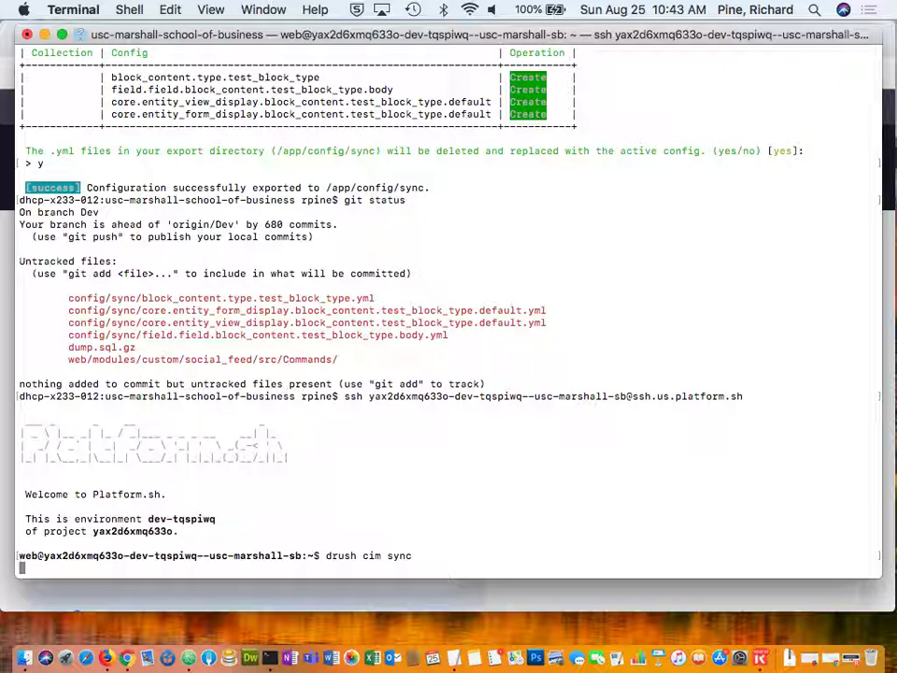